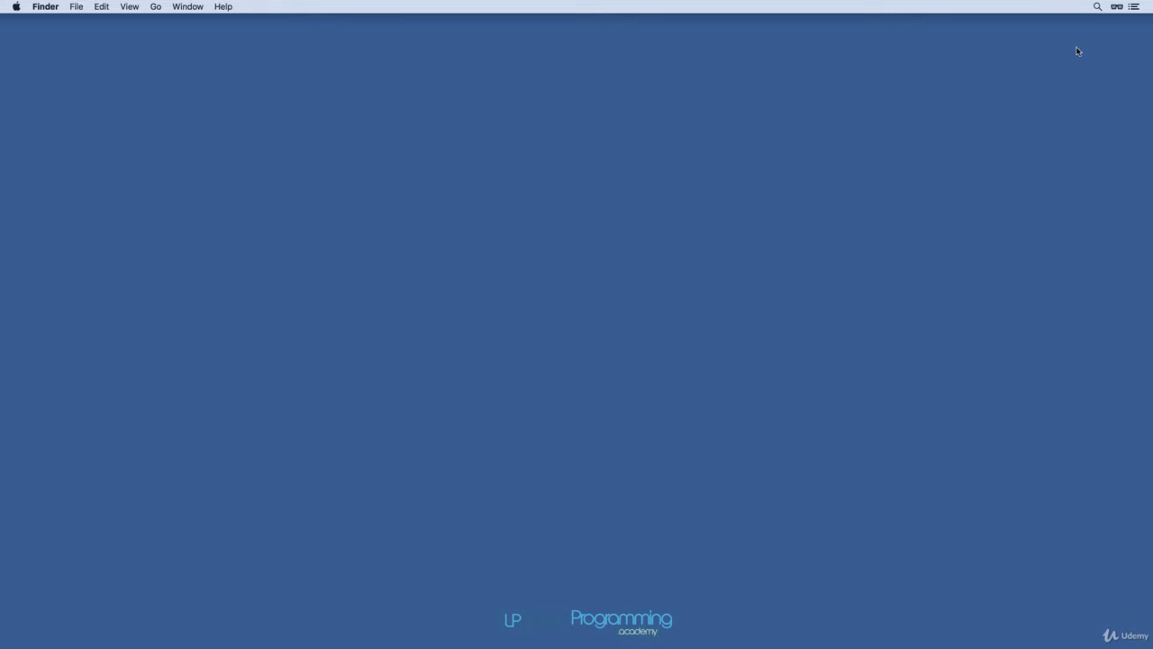
Launch CodeLite through Spotlight search and confirm opening the downloaded application.
{"action": "left_click", "coordinate": [1098, 8]}
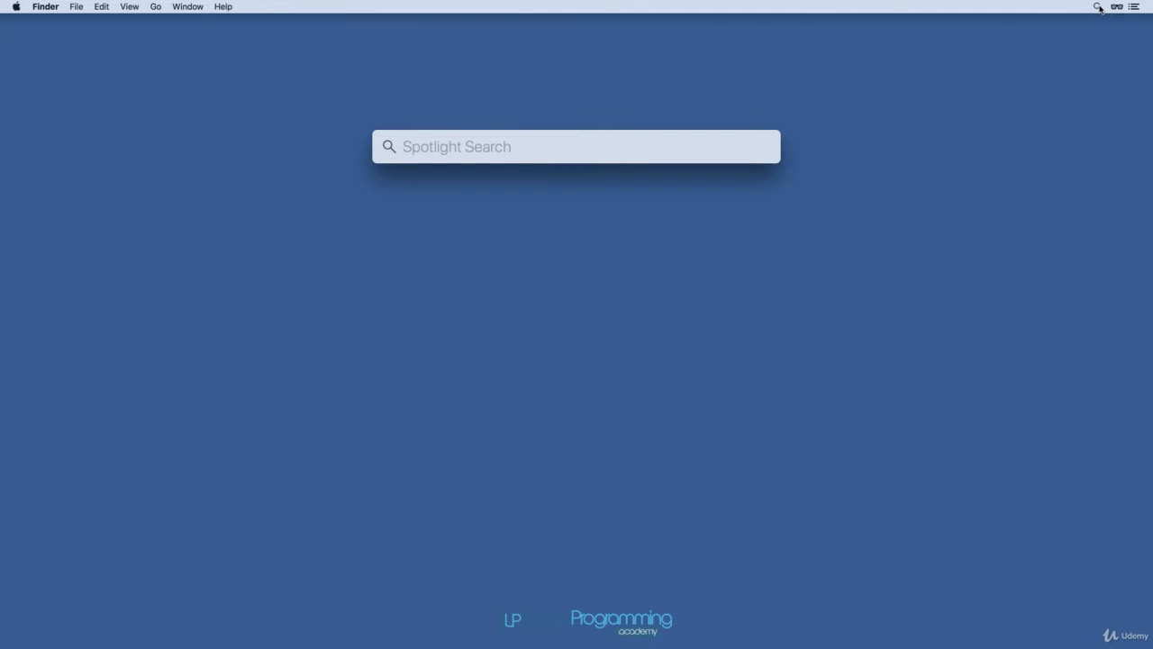
{"action": "type", "text": "codelite"}
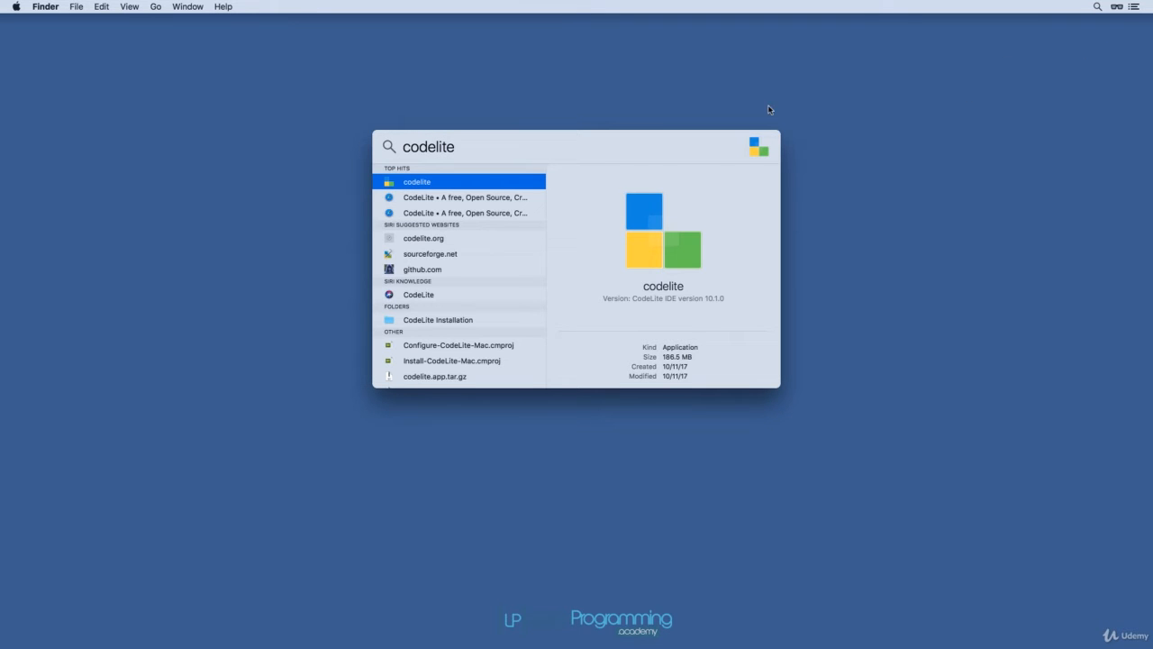
{"action": "double_click", "coordinate": [390, 186]}
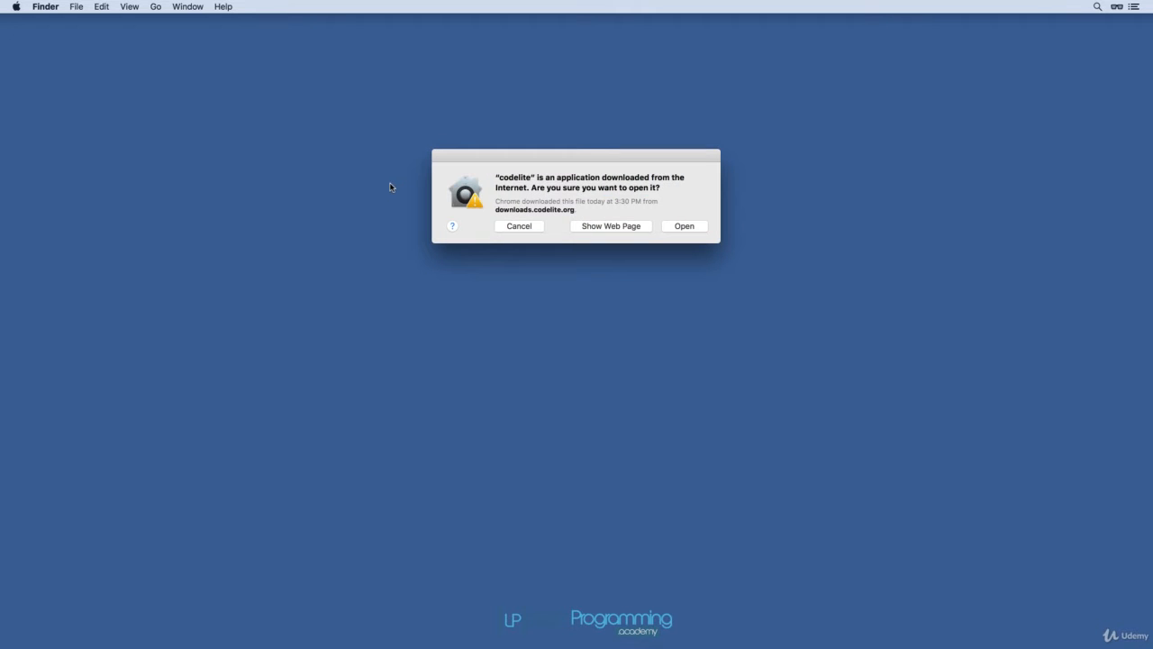
{"action": "left_click", "coordinate": [667, 227]}
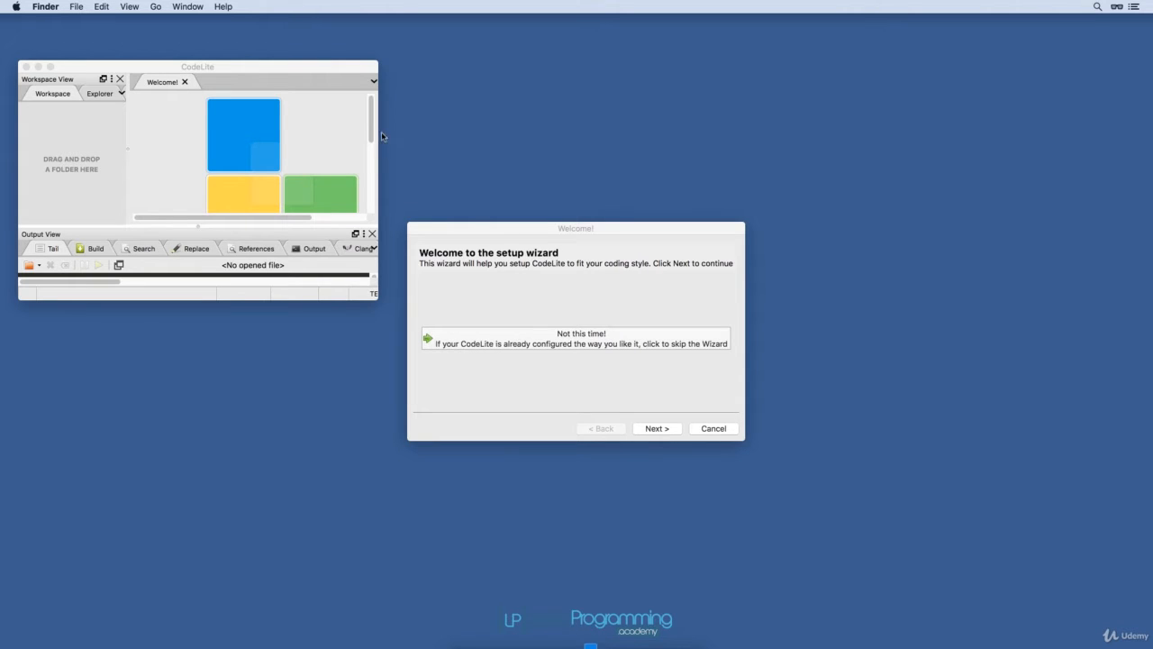
{"action": "left_click", "coordinate": [316, 71]}
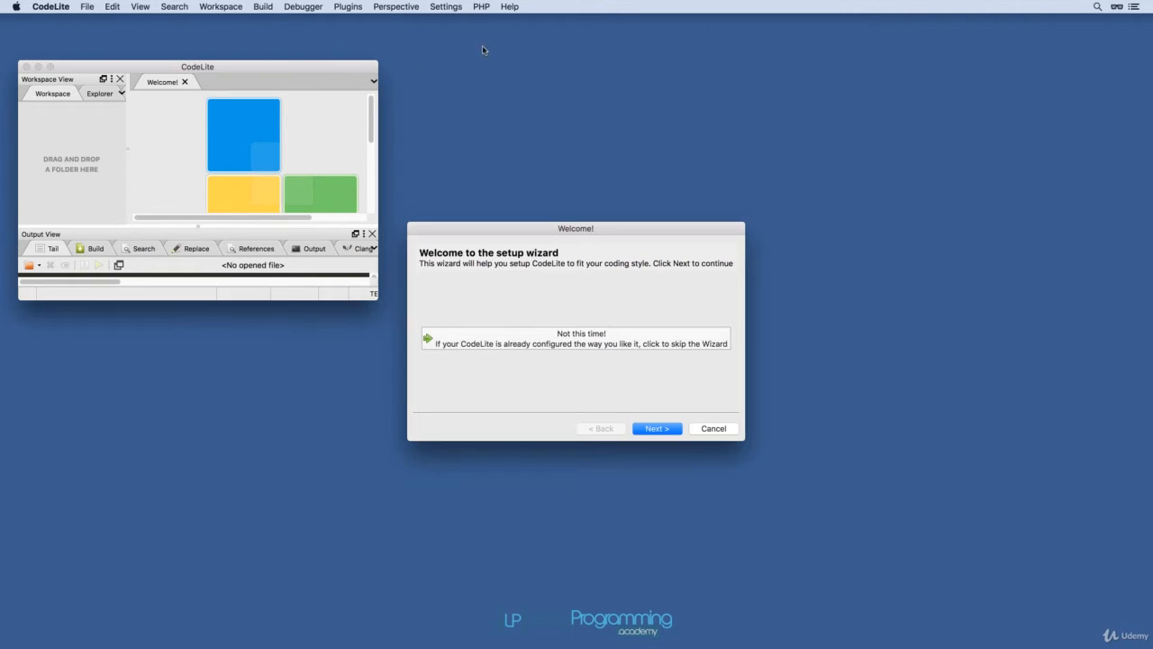
{"action": "left_click", "coordinate": [511, 7]}
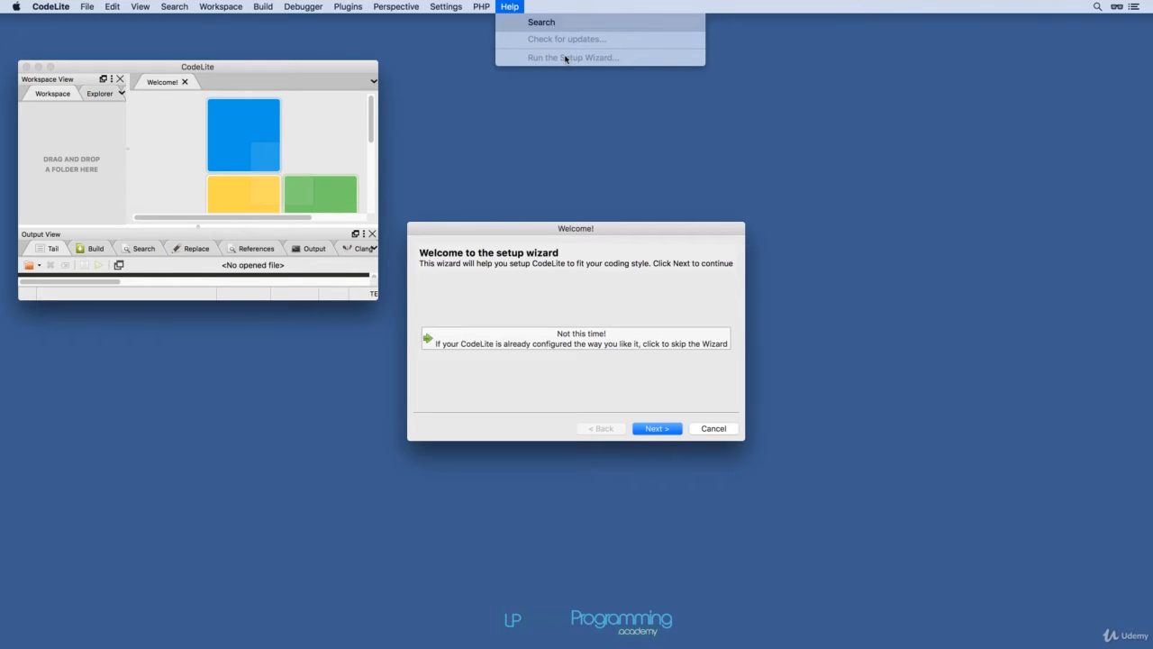
{"action": "left_click", "coordinate": [492, 137]}
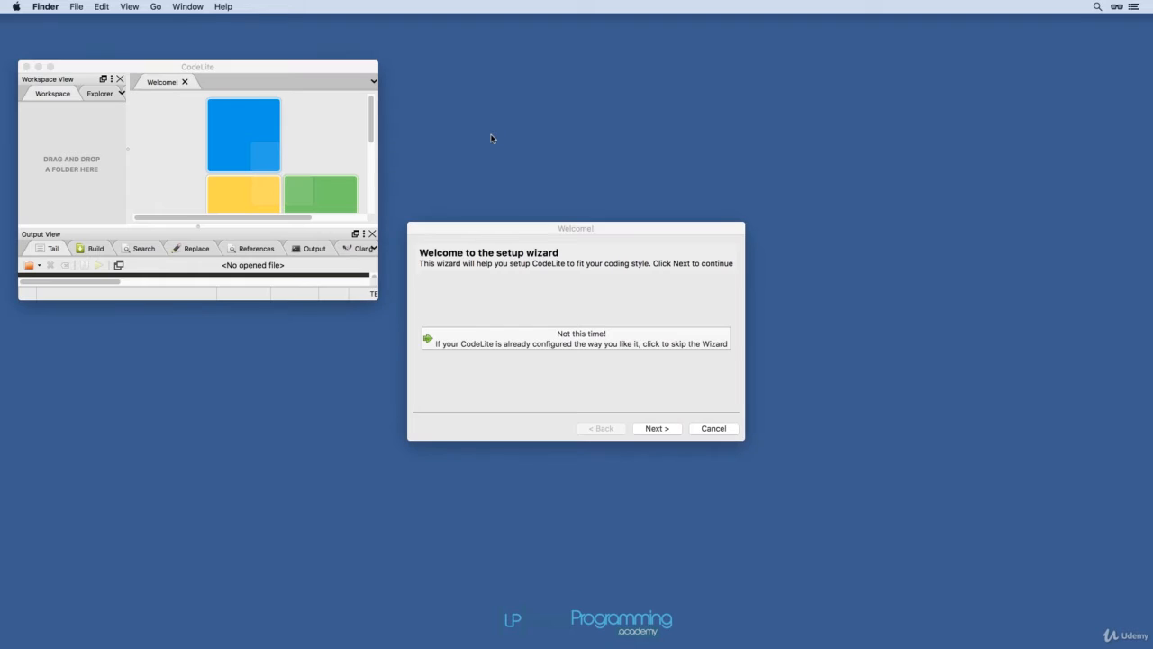
{"action": "left_click", "coordinate": [496, 232]}
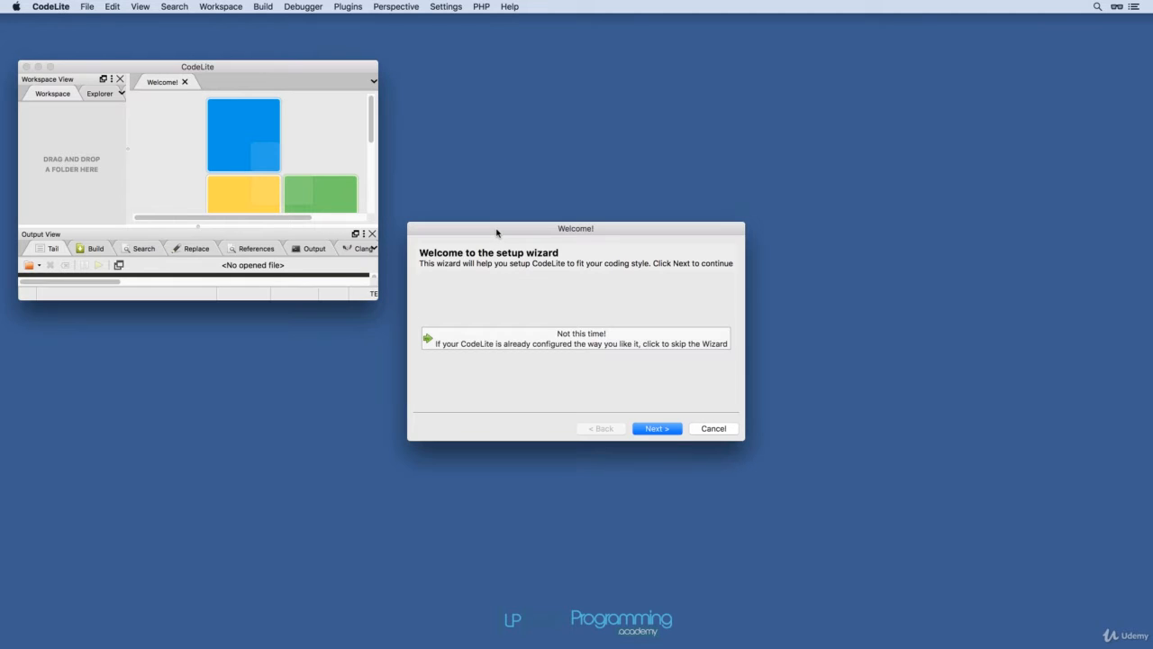
Advance the setup wizard to plugins, clear all plugins, and enable only the C++ plugins.
{"action": "left_click", "coordinate": [653, 429]}
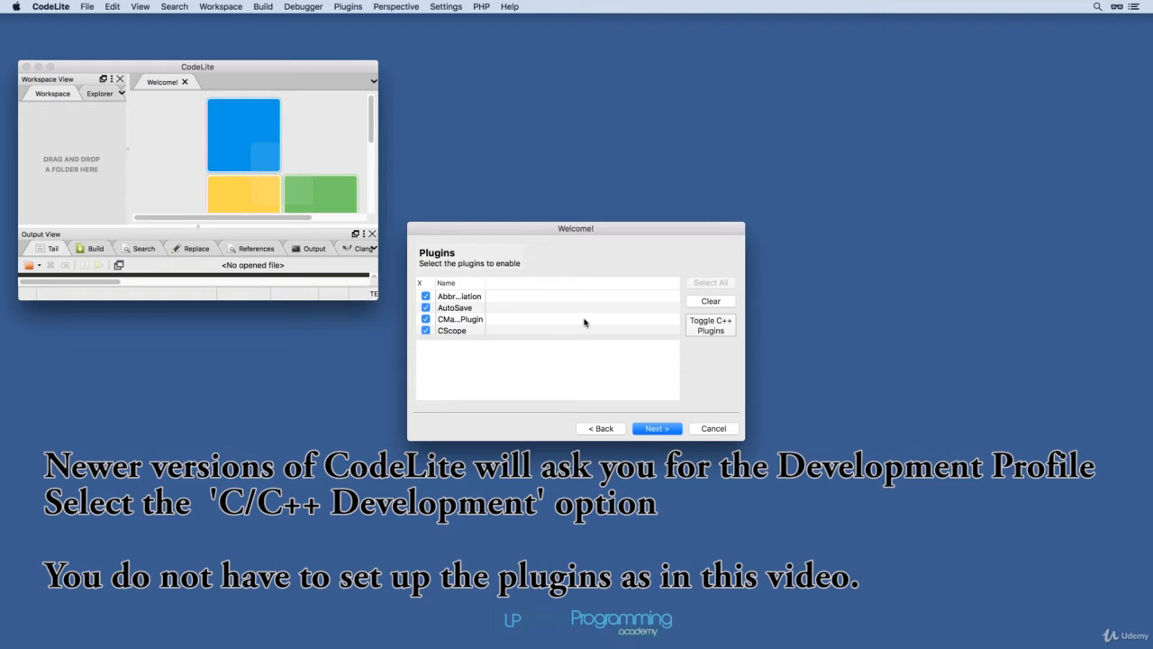
{"action": "left_click", "coordinate": [718, 301]}
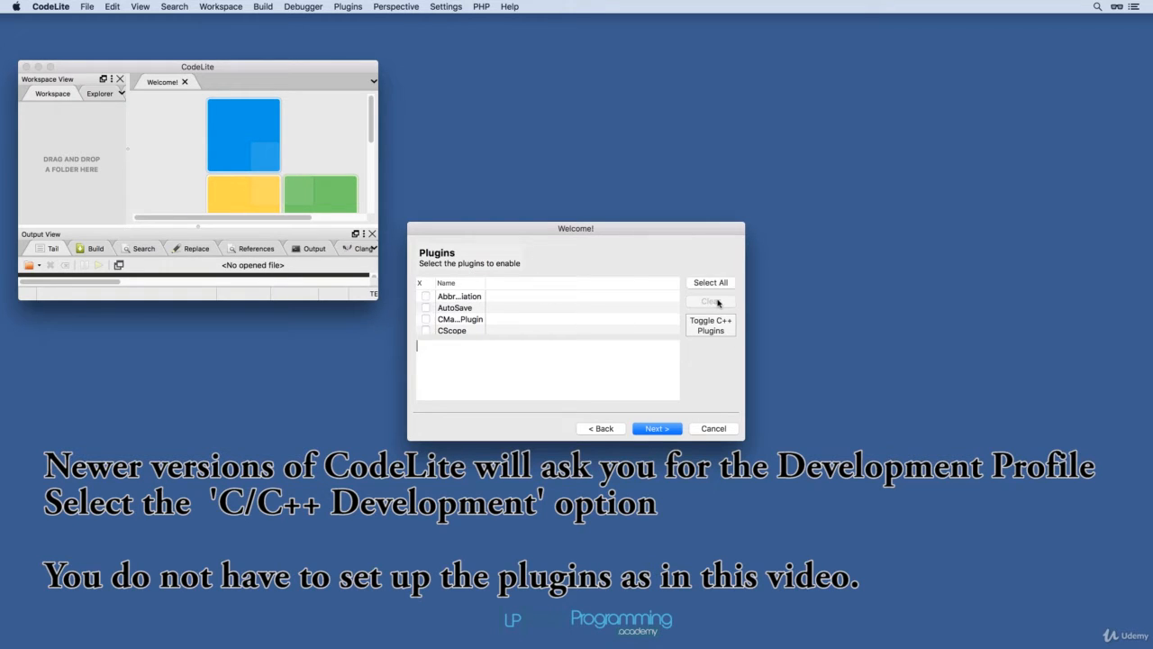
{"action": "left_click", "coordinate": [703, 335]}
{"action": "scroll", "coordinate": [457, 303], "scroll_direction": "down", "scroll_amount": 3}
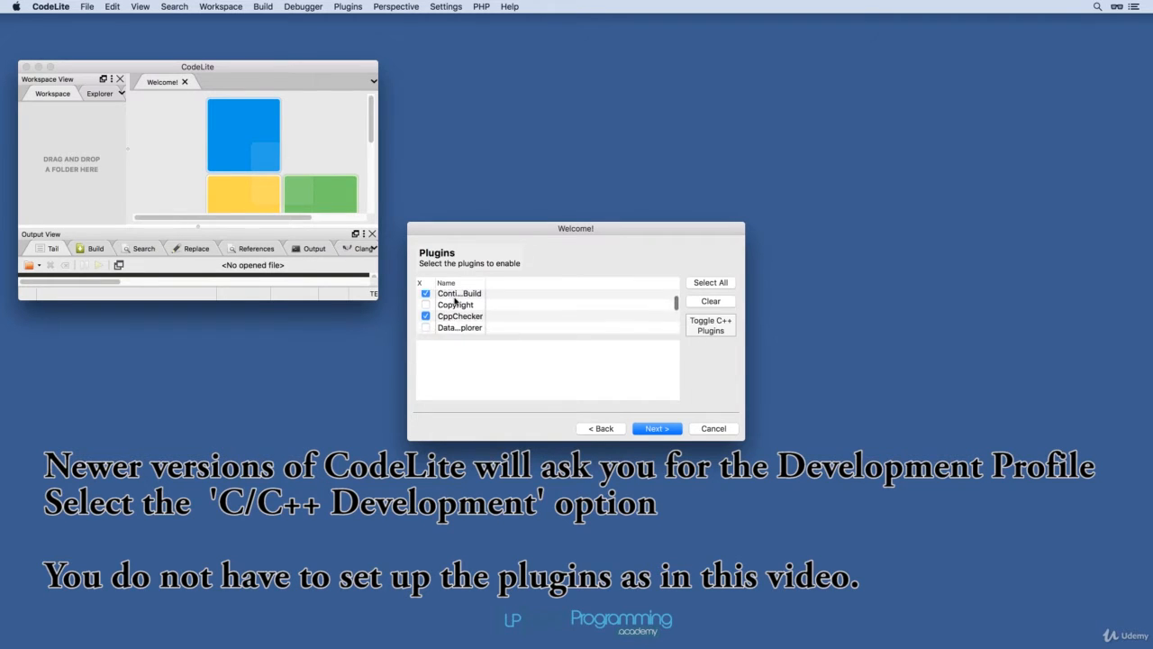
{"action": "scroll", "coordinate": [455, 302], "scroll_direction": "up", "scroll_amount": 3}
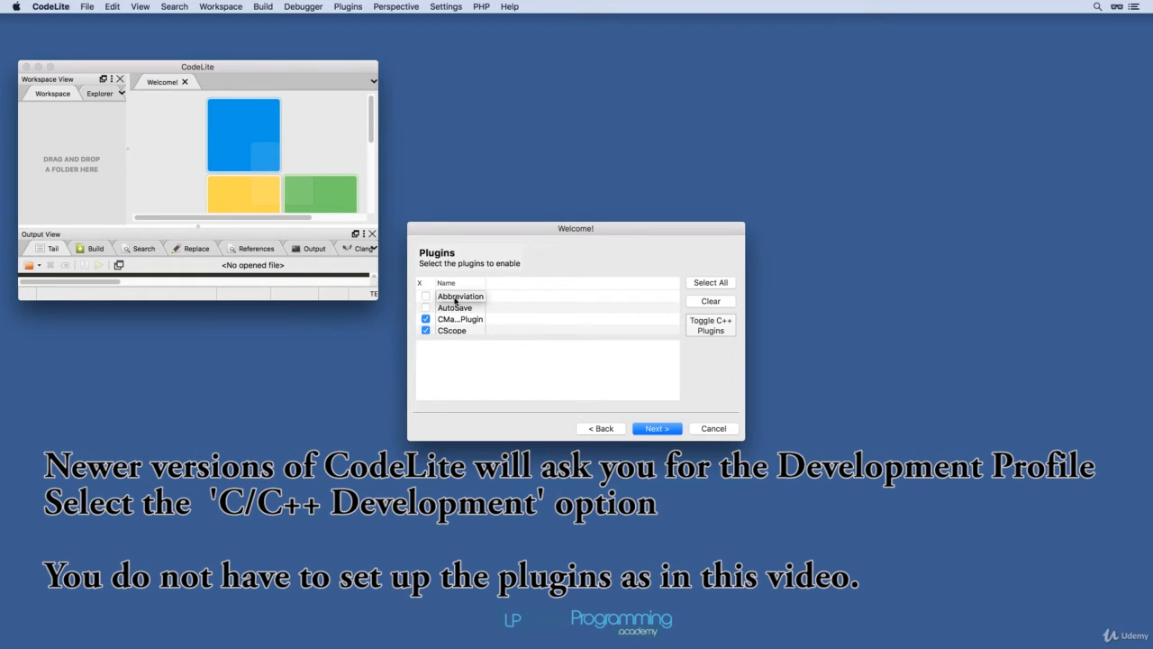
{"action": "left_click", "coordinate": [655, 429]}
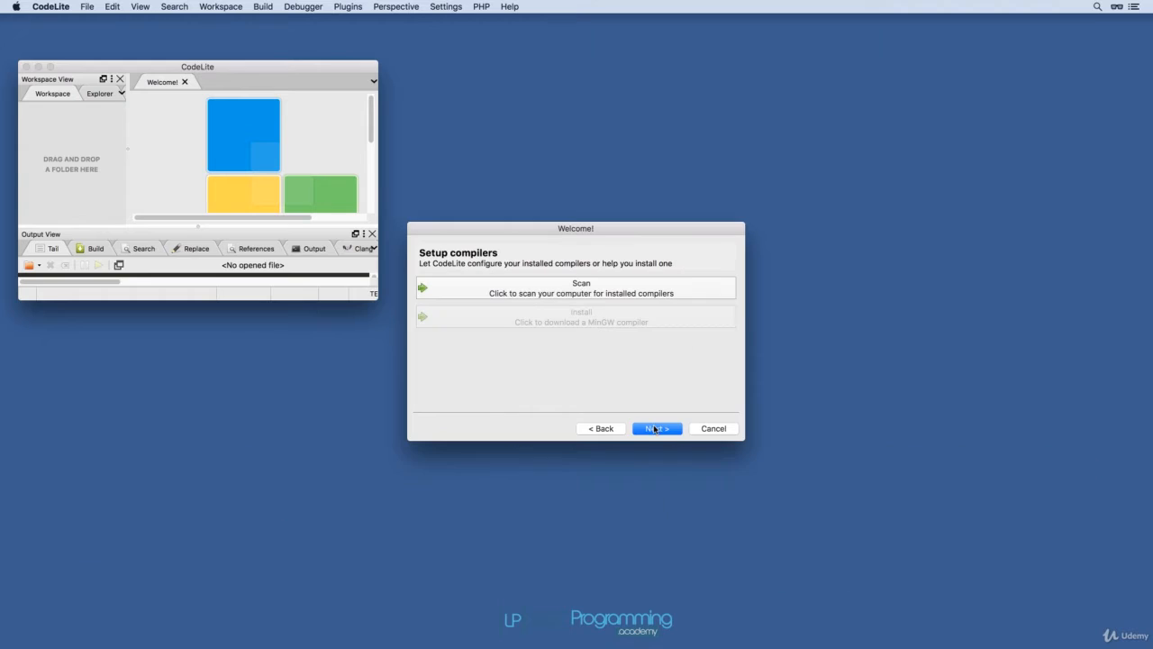
Scan the computer for installed compilers, select GCC, and continue the wizard.
{"action": "left_click", "coordinate": [583, 288]}
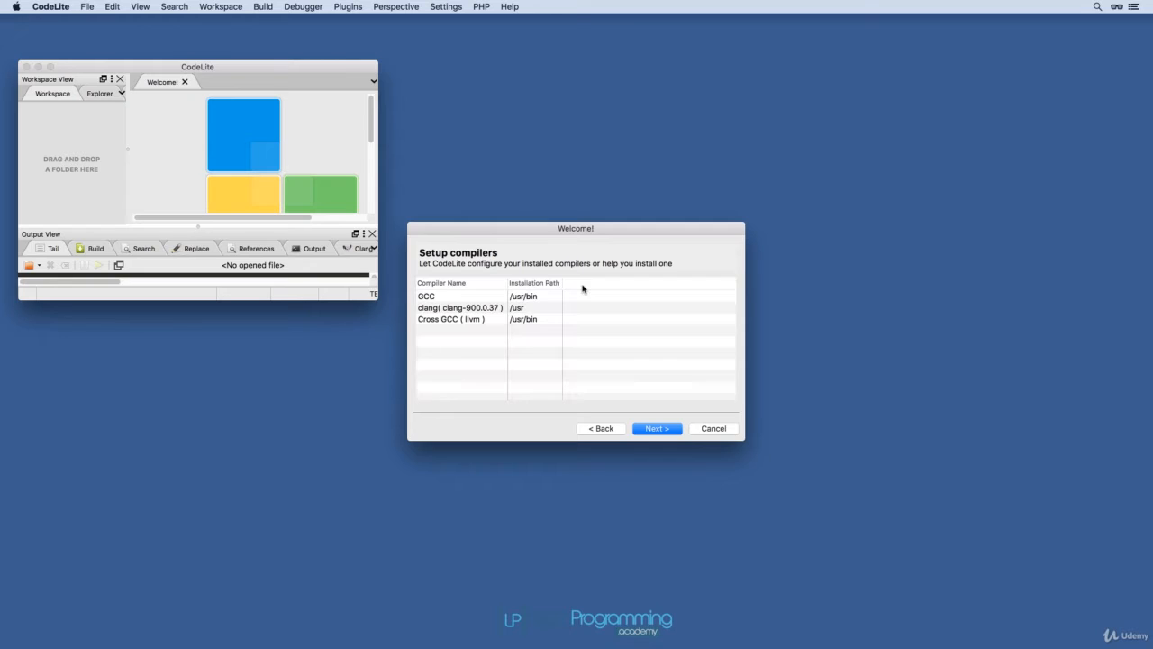
{"action": "left_click", "coordinate": [432, 297]}
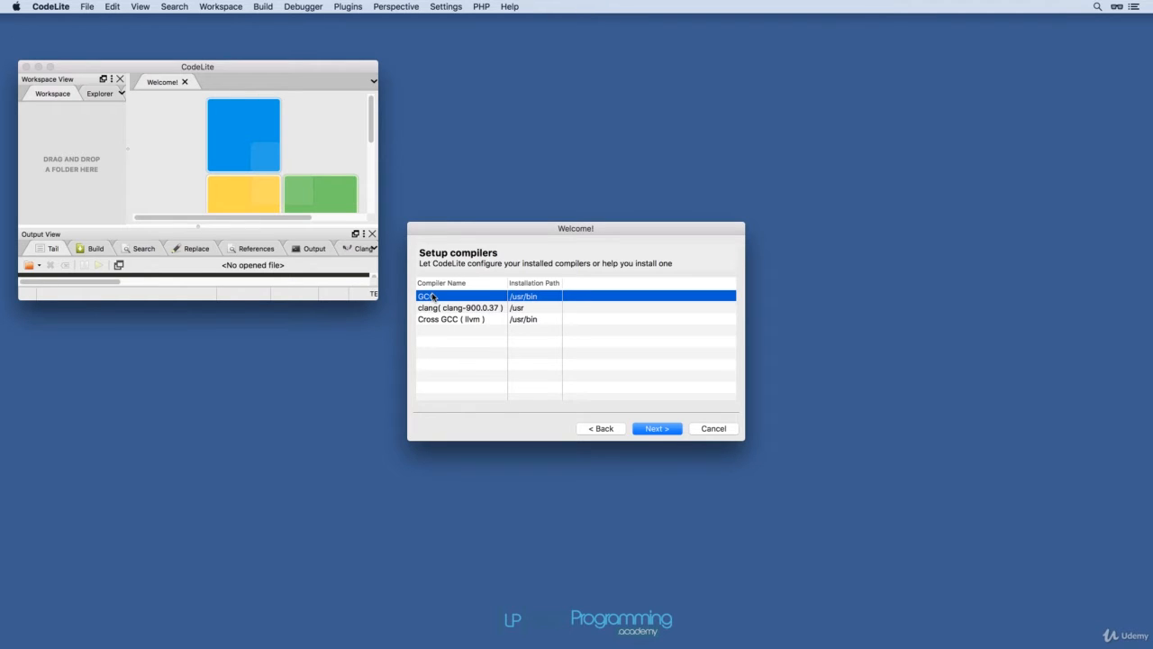
{"action": "left_click", "coordinate": [653, 430]}
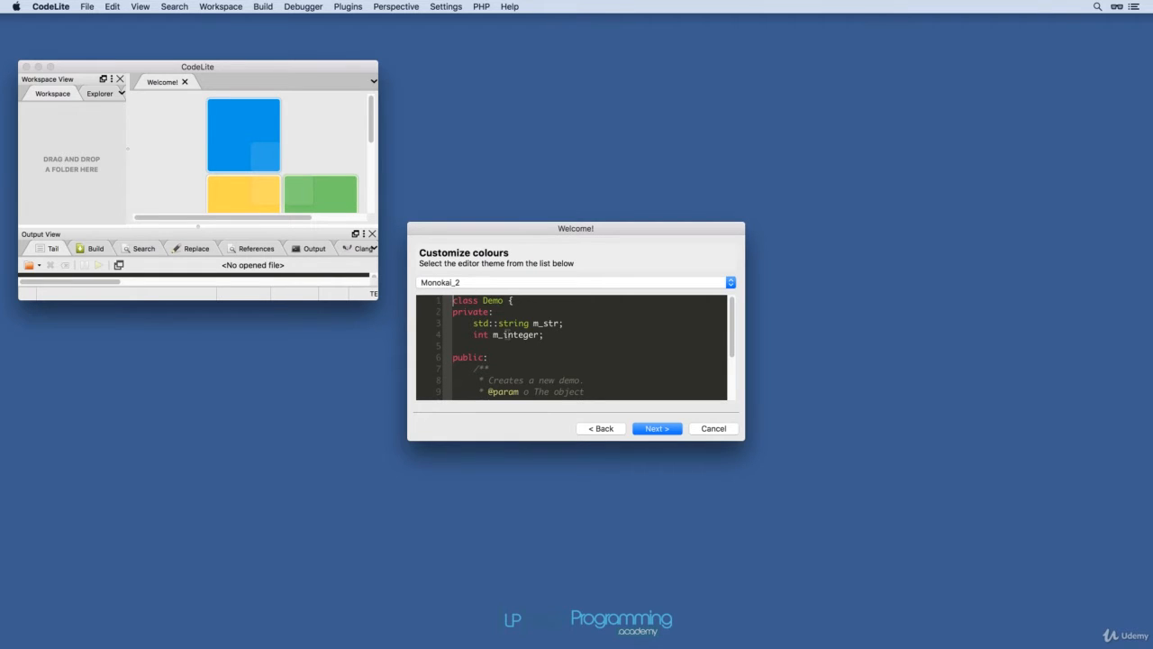
Choose the Classic Eclipse editor theme and finish the wizard with the default indentation settings.
{"action": "left_click", "coordinate": [730, 282]}
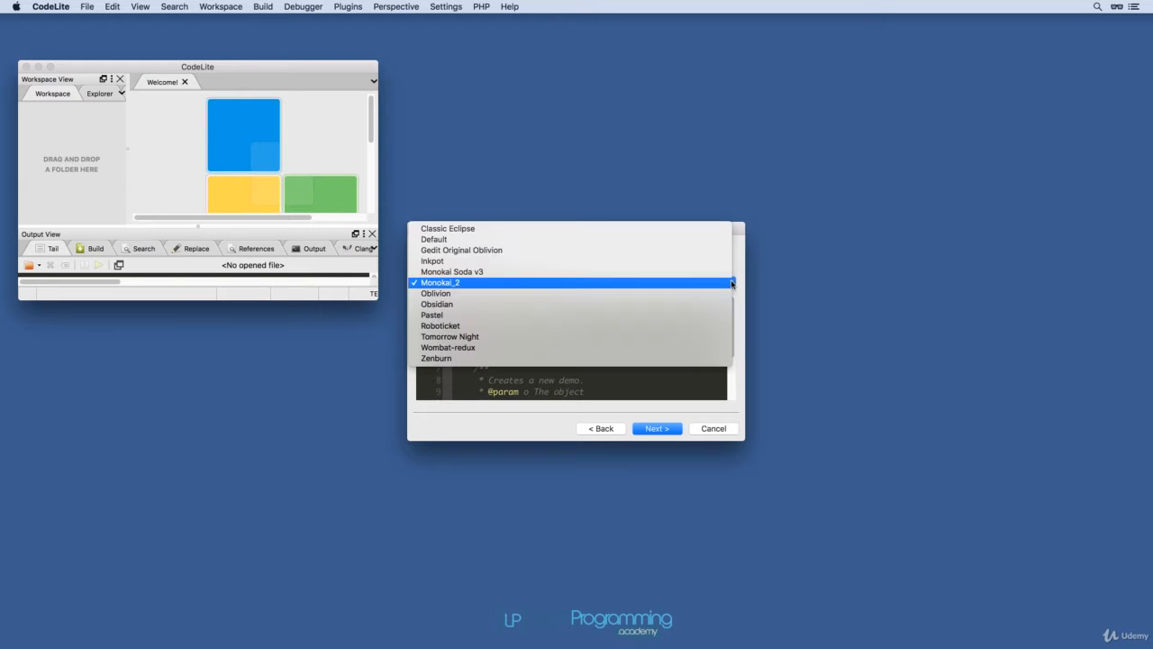
{"action": "left_click", "coordinate": [576, 229]}
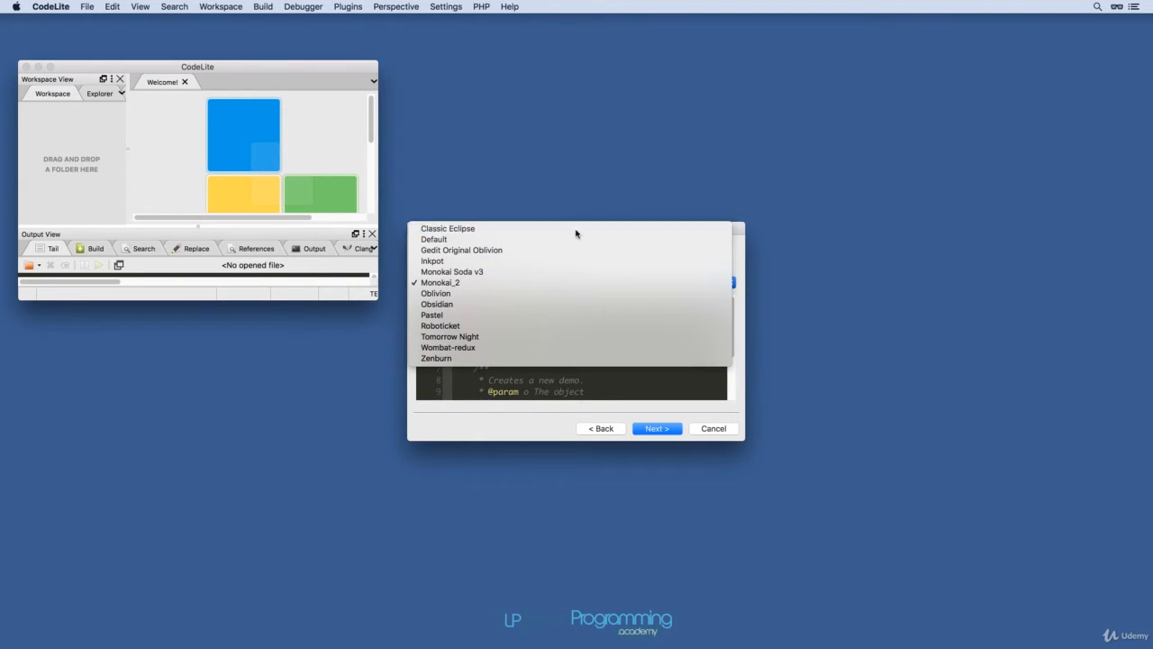
{"action": "left_click", "coordinate": [649, 434]}
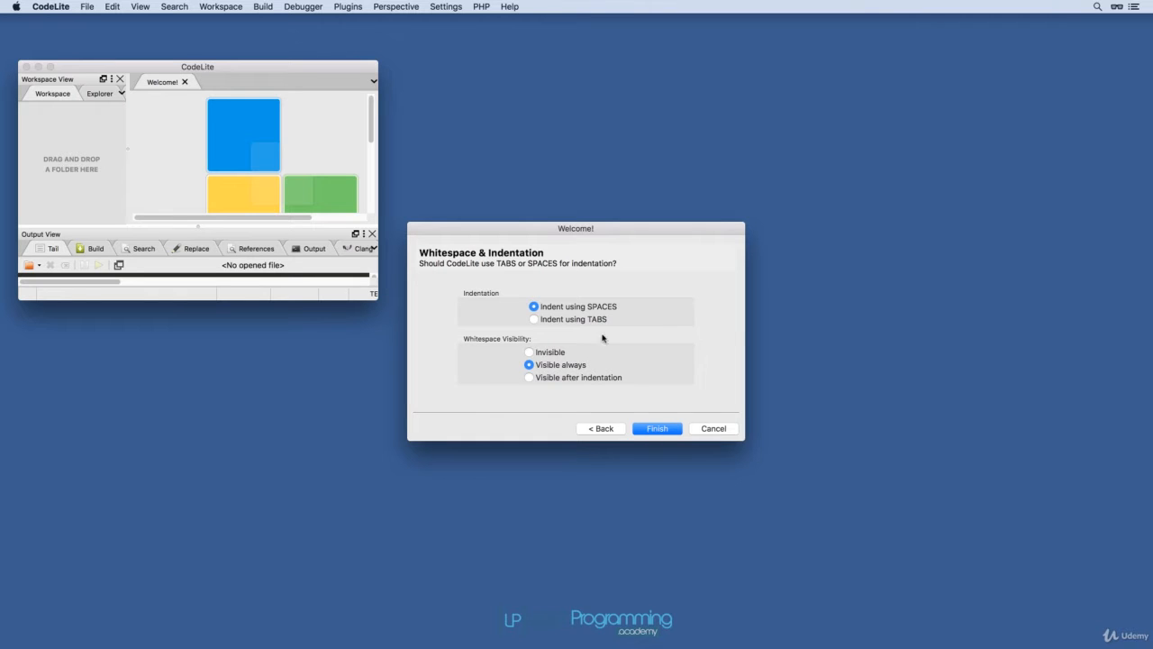
{"action": "left_click", "coordinate": [649, 428]}
Restart CodeLite, saving the perspective on exit and relaunching it from Spotlight.
{"action": "key", "text": "super+q"}
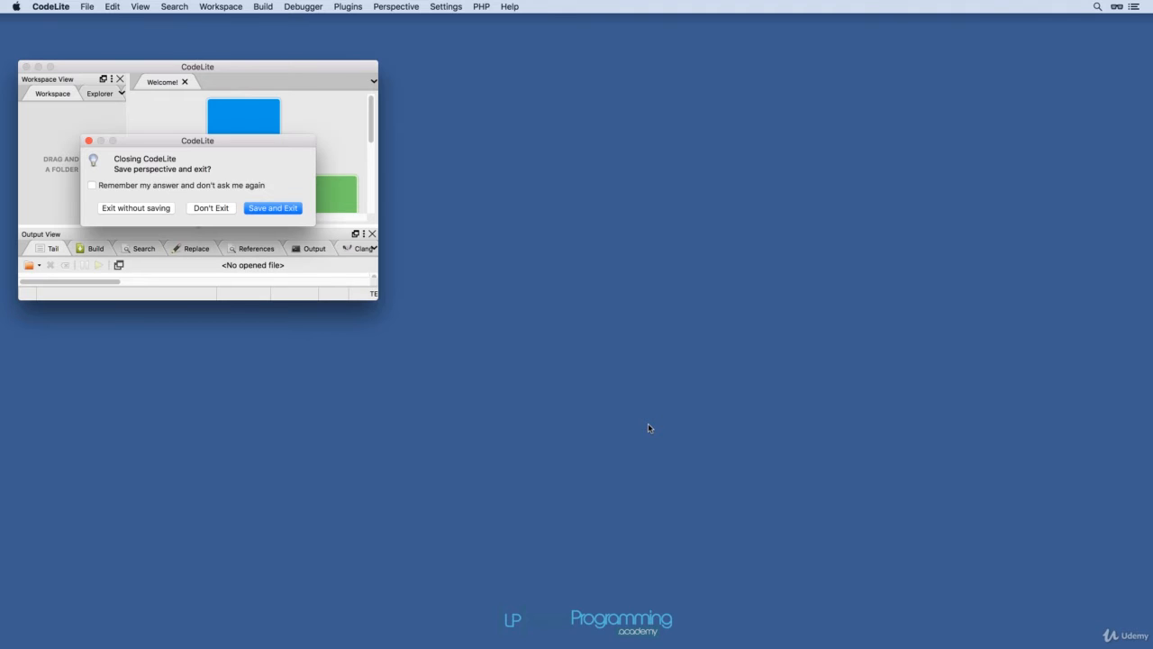
{"action": "left_click", "coordinate": [278, 208]}
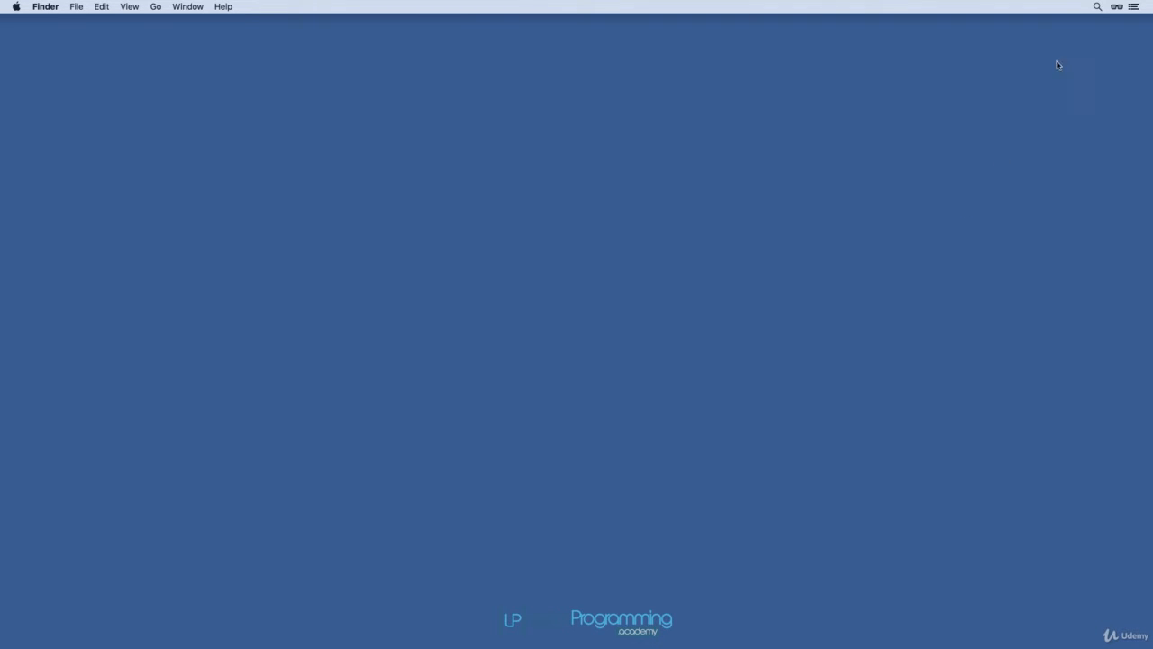
{"action": "left_click", "coordinate": [1098, 6]}
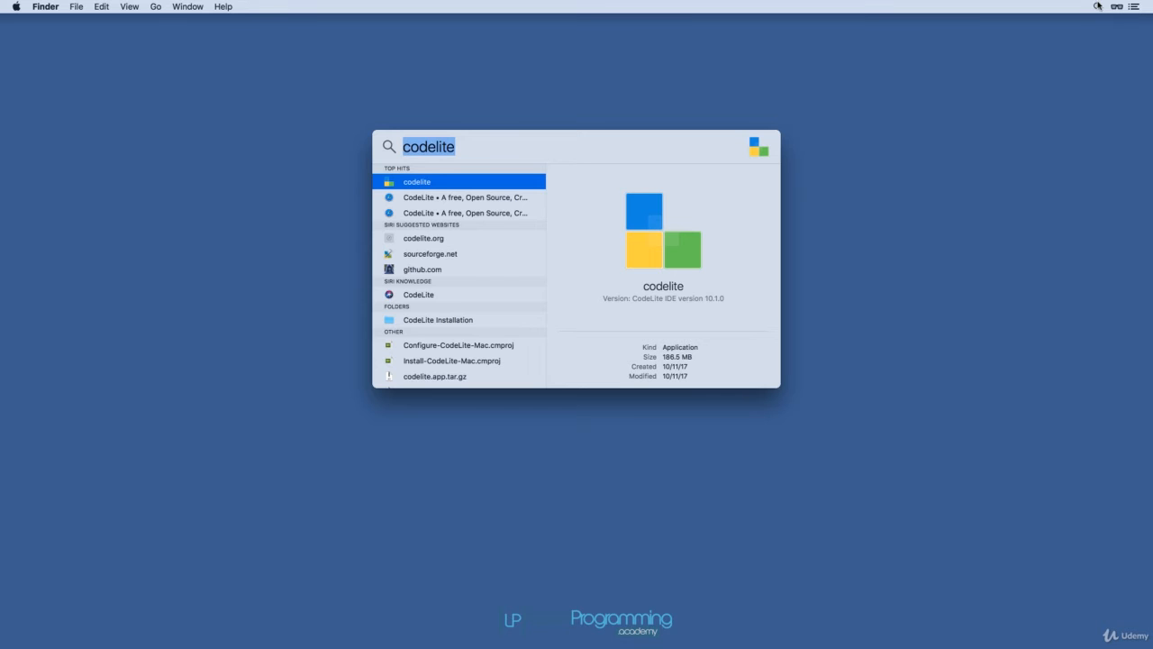
{"action": "key", "text": "Return"}
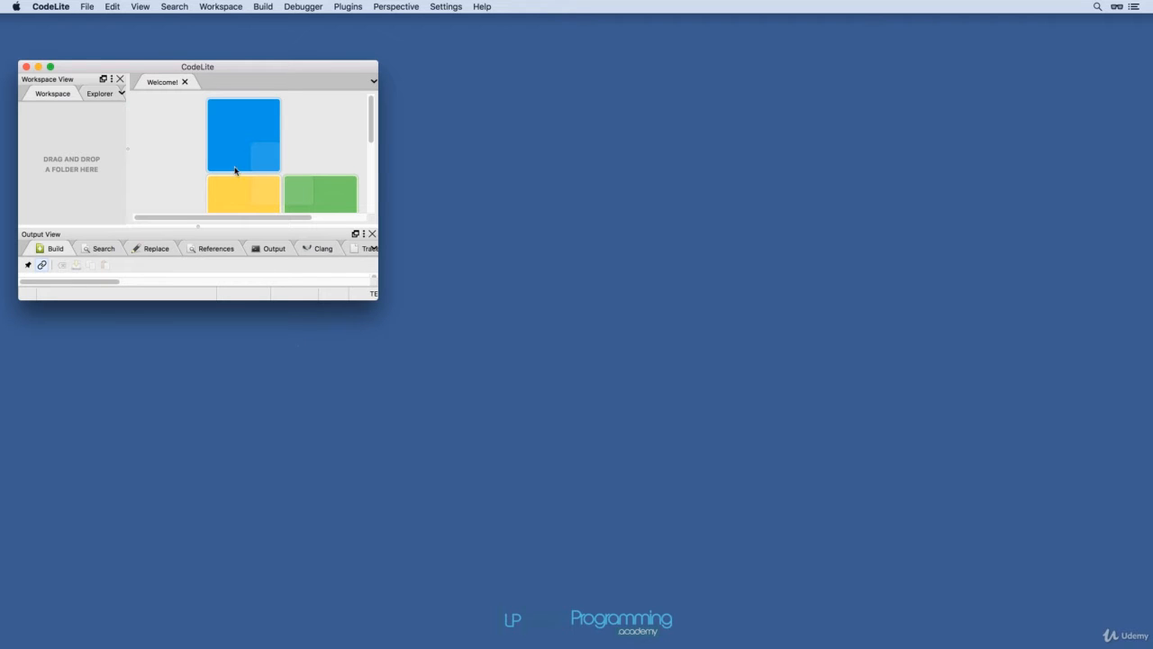
Maximize the CodeLite window to fill the screen.
{"action": "left_click_drag", "start_coordinate": [236, 70], "coordinate": [467, 6]}
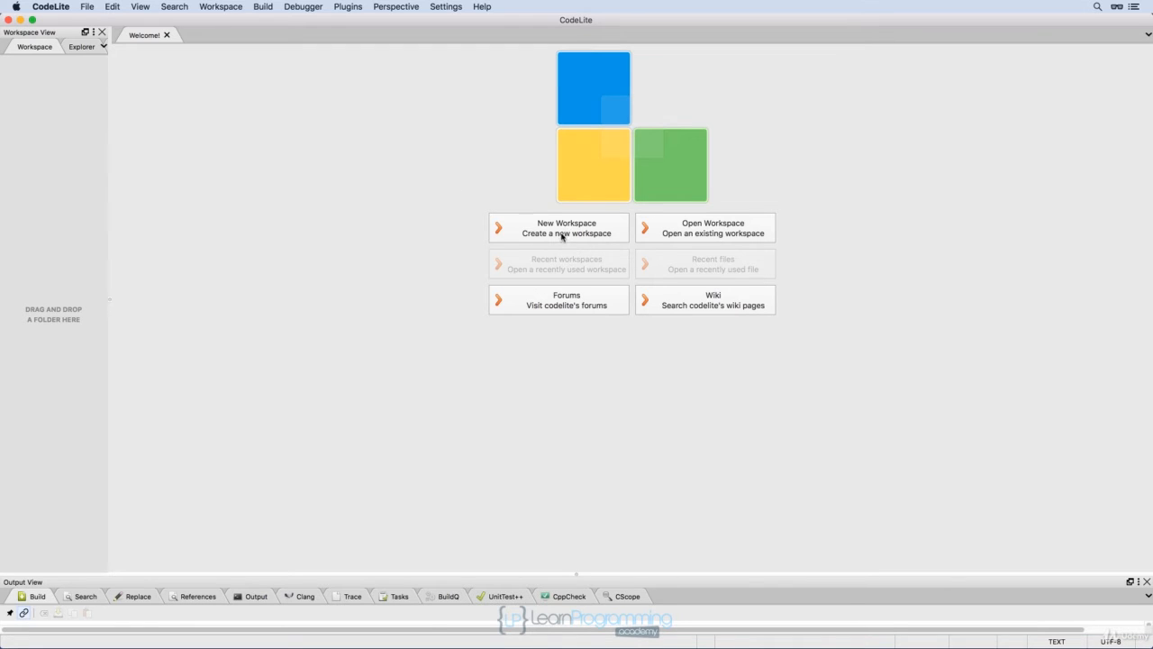
{"action": "left_click", "coordinate": [91, 7]}
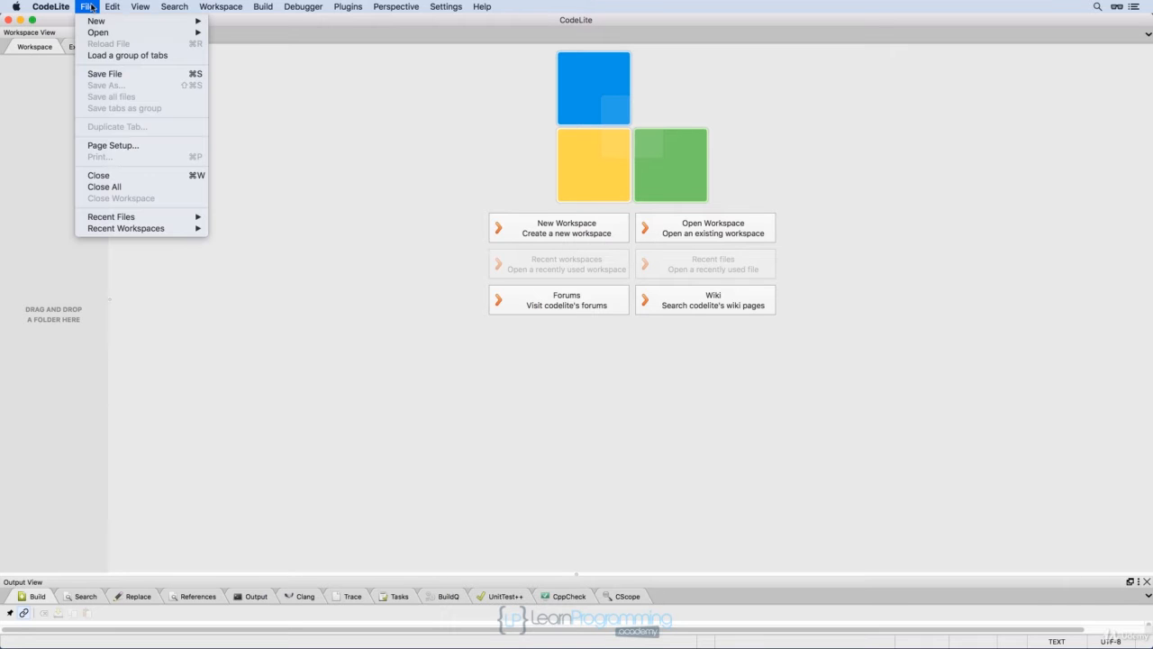
{"action": "mouse_move", "coordinate": [98, 20]}
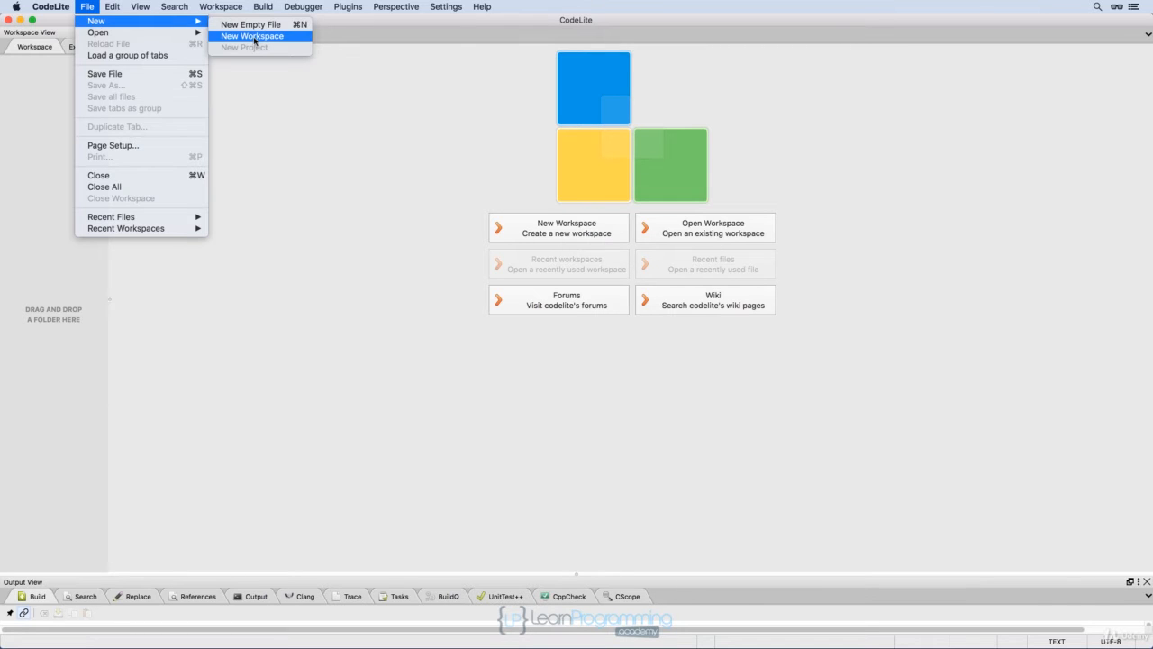
{"action": "left_click", "coordinate": [284, 389]}
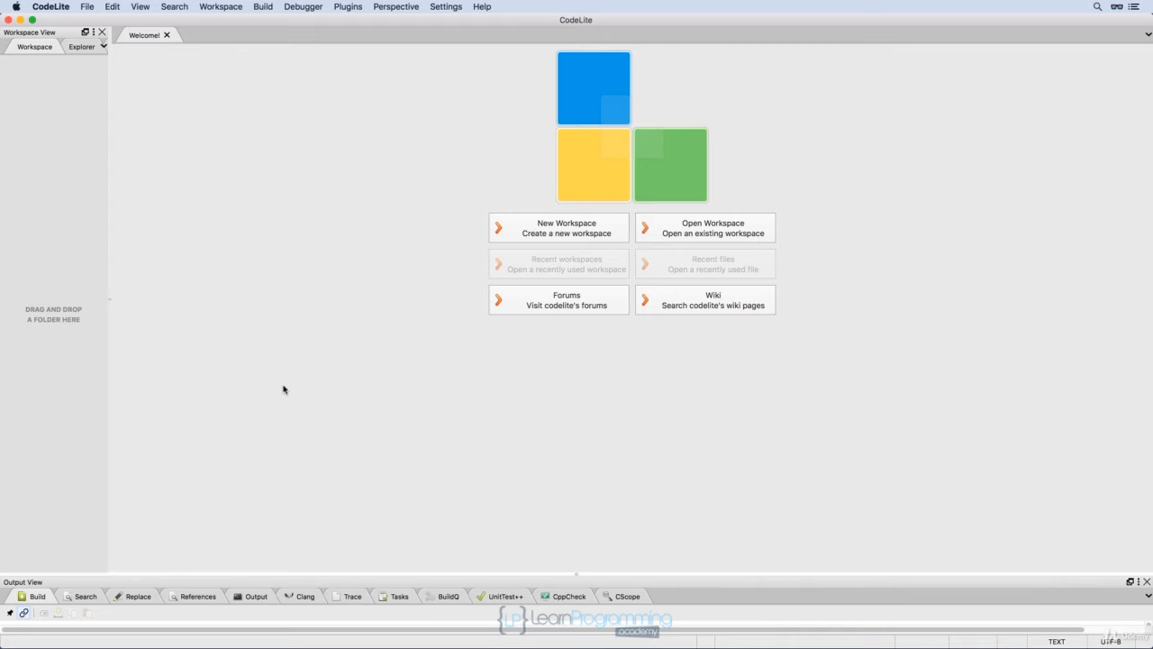
Create a new workspace named CPPWorkspace in a separate directory under Documents.
{"action": "left_click", "coordinate": [548, 234]}
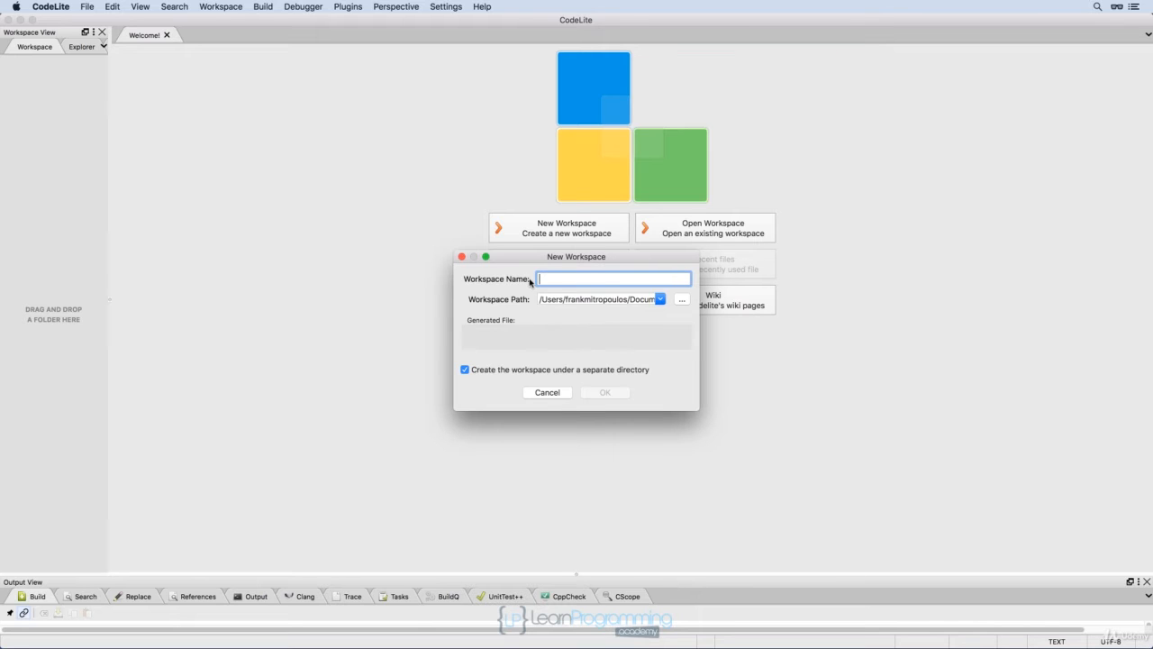
{"action": "type", "text": "CPPWo"}
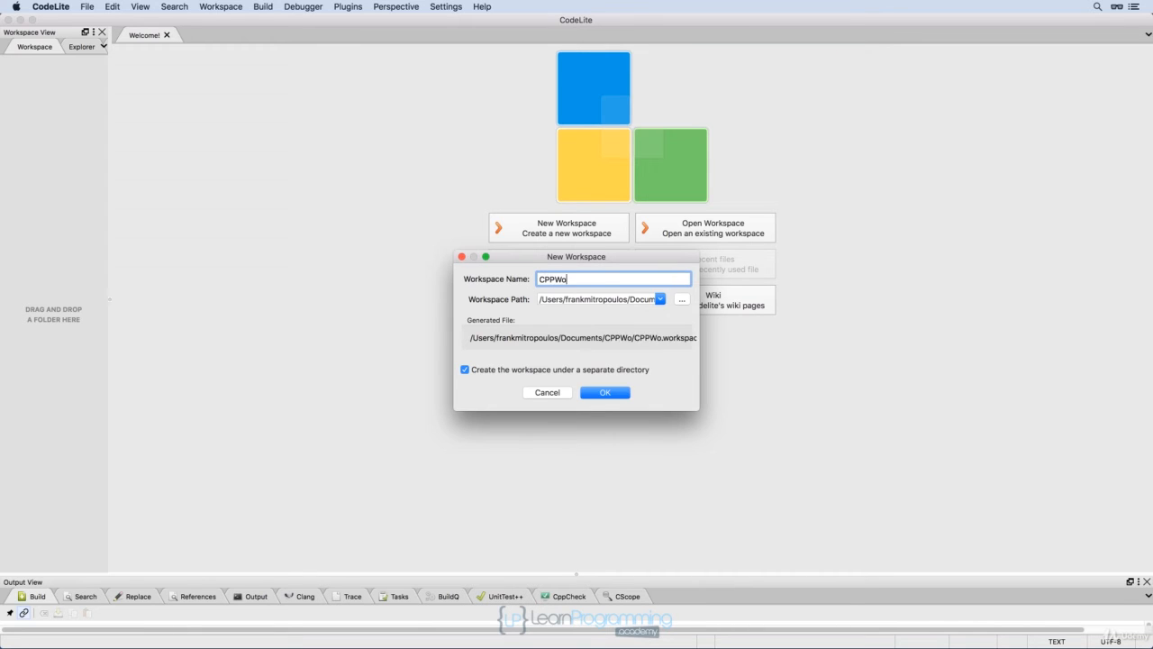
{"action": "type", "text": "rkspace"}
{"action": "left_click", "coordinate": [599, 395]}
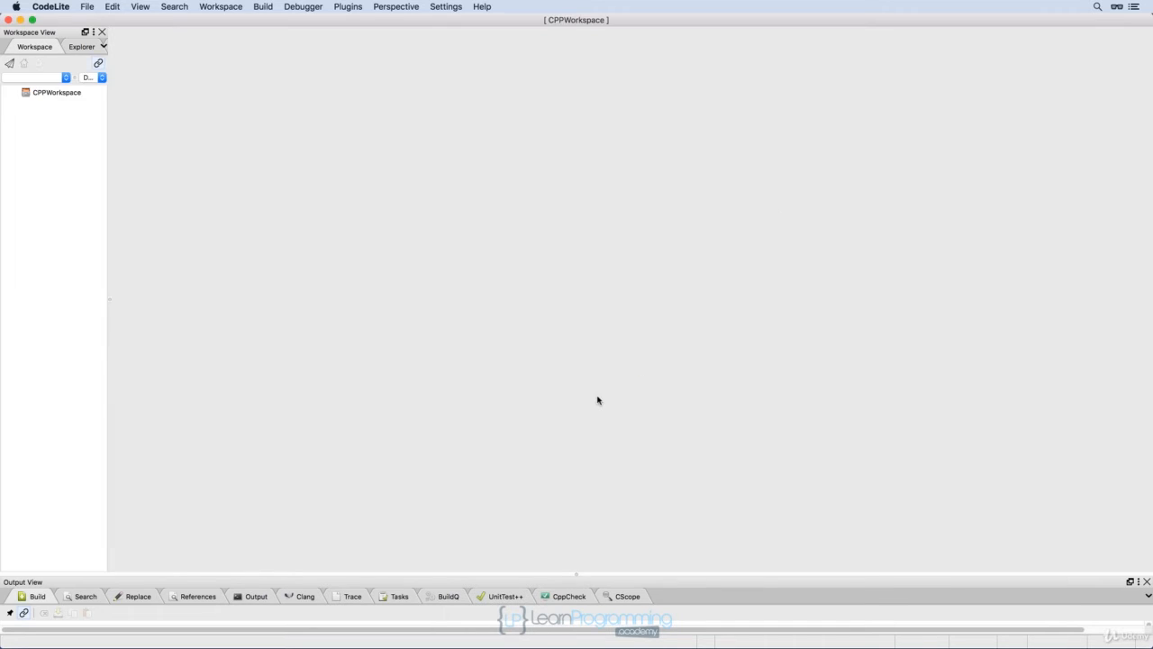
{"action": "left_click", "coordinate": [55, 92]}
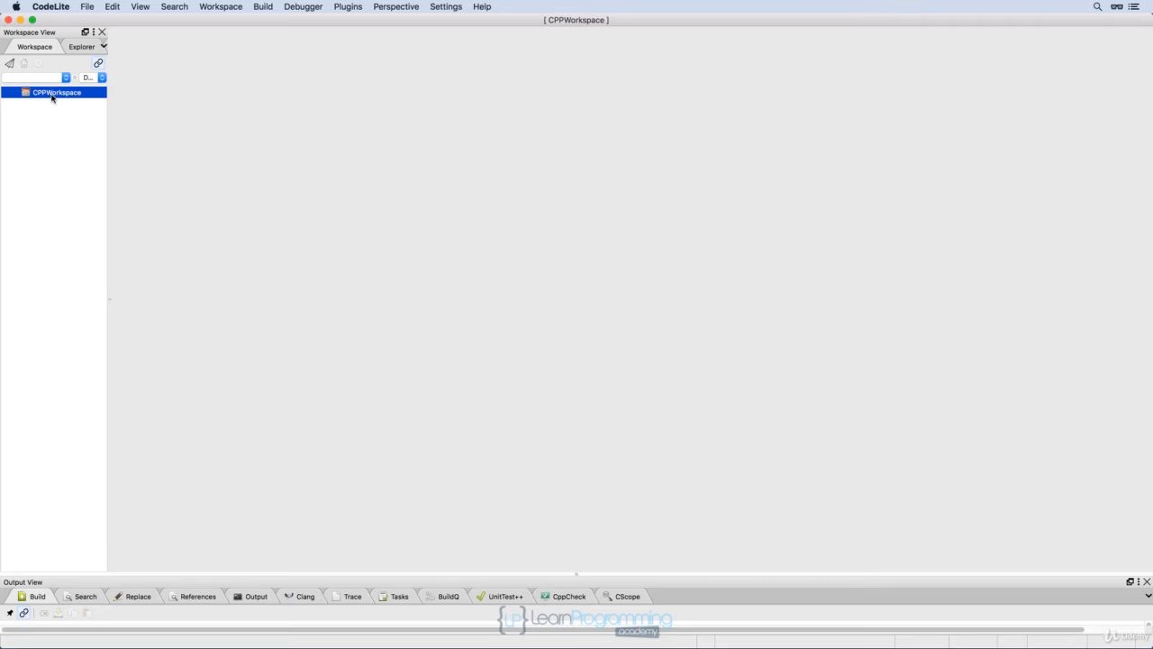
{"action": "right_click", "coordinate": [51, 99]}
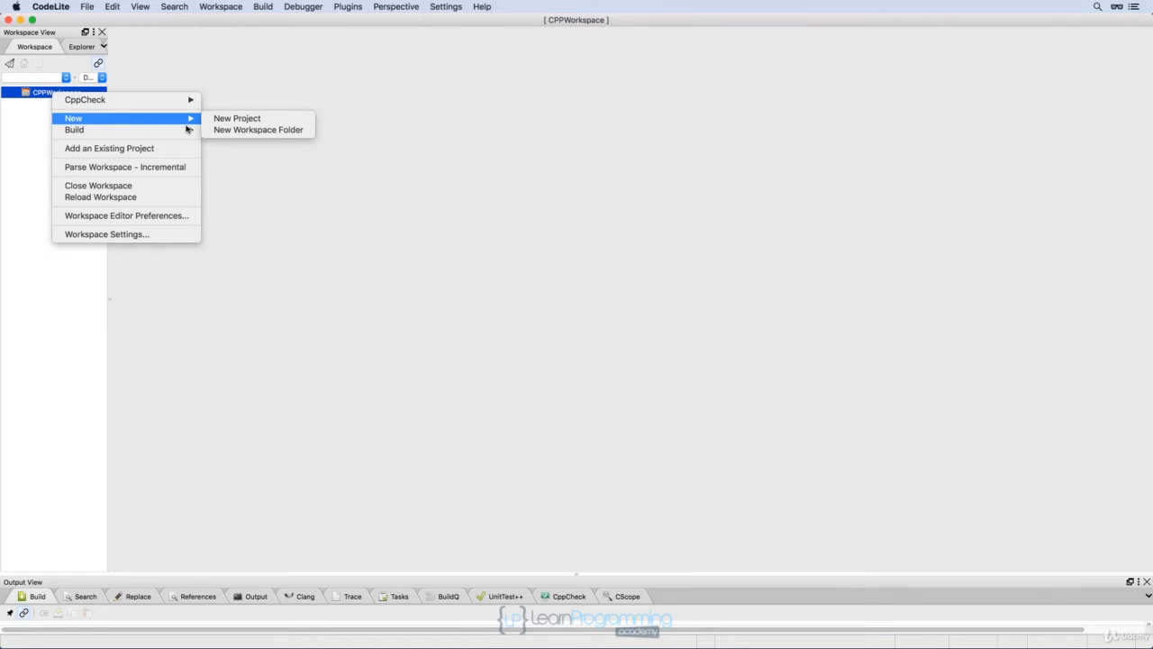
{"action": "left_click", "coordinate": [210, 86]}
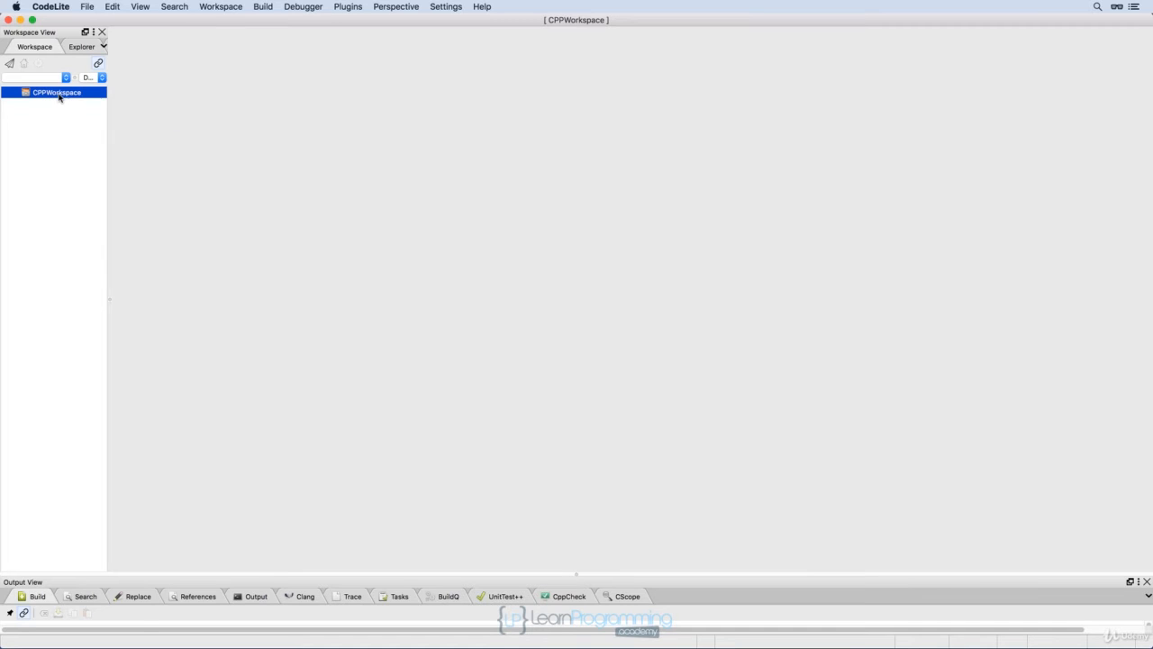
Start a new project in the workspace using the Console template Simple executable (g++).
{"action": "left_click", "coordinate": [88, 9]}
{"action": "mouse_move", "coordinate": [94, 21]}
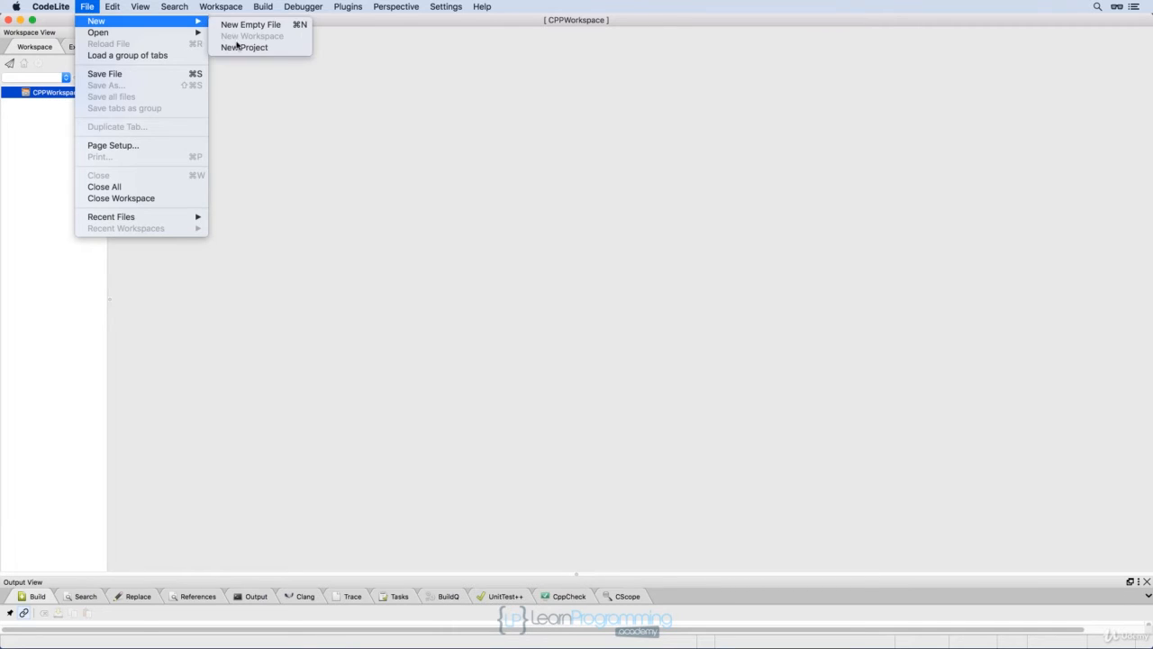
{"action": "left_click", "coordinate": [236, 48]}
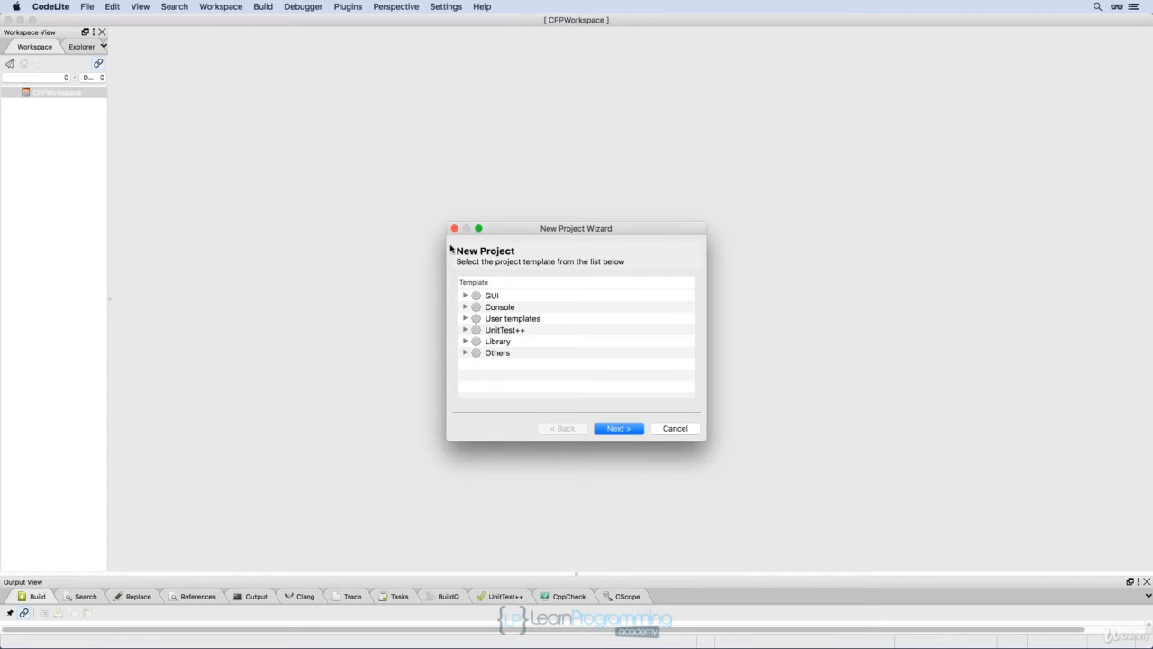
{"action": "left_click", "coordinate": [465, 307]}
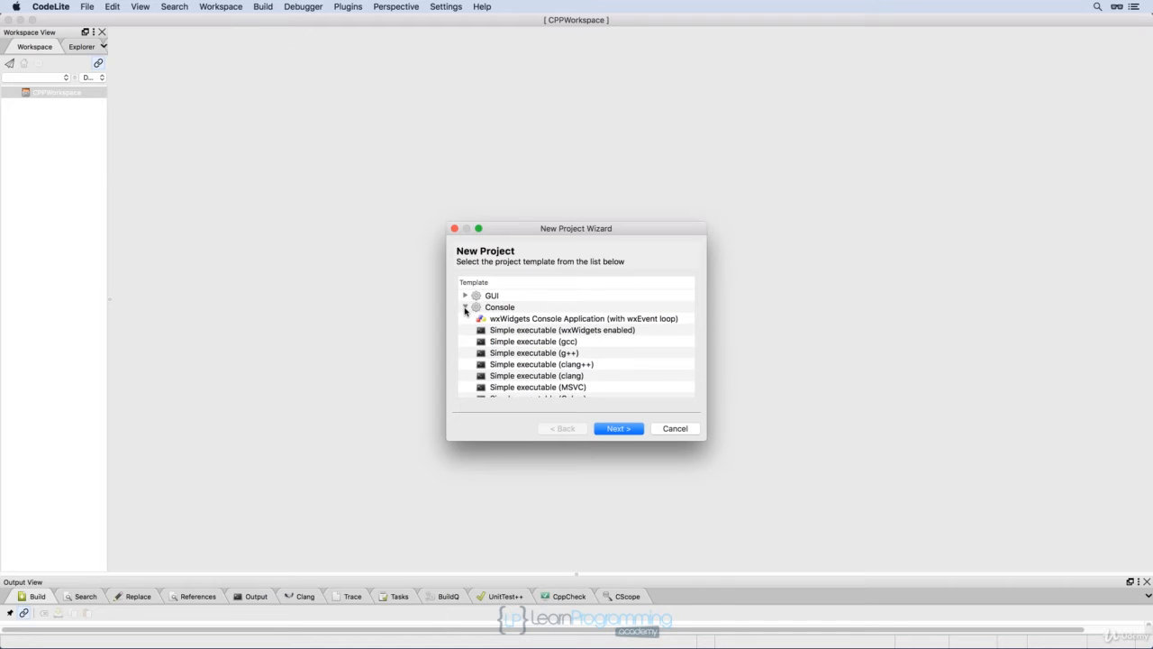
{"action": "left_click", "coordinate": [539, 354]}
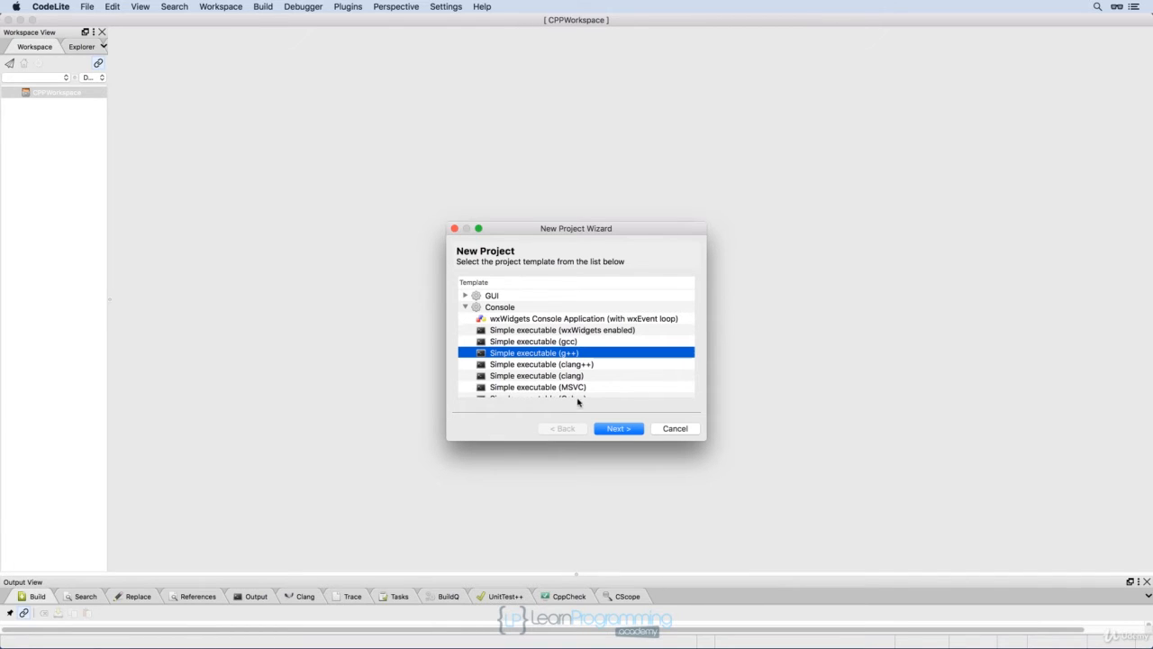
{"action": "left_click", "coordinate": [607, 429]}
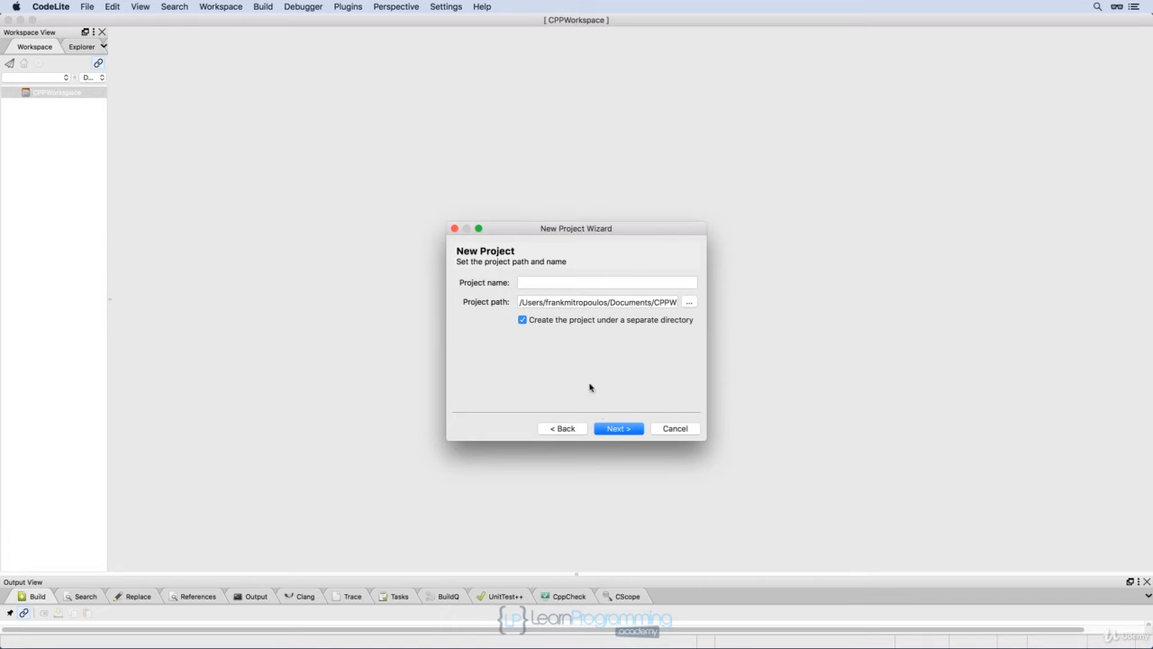
Name the project Test1, choose LLDB Debugger as its debugger, and finish the new project wizard.
{"action": "left_click", "coordinate": [553, 282]}
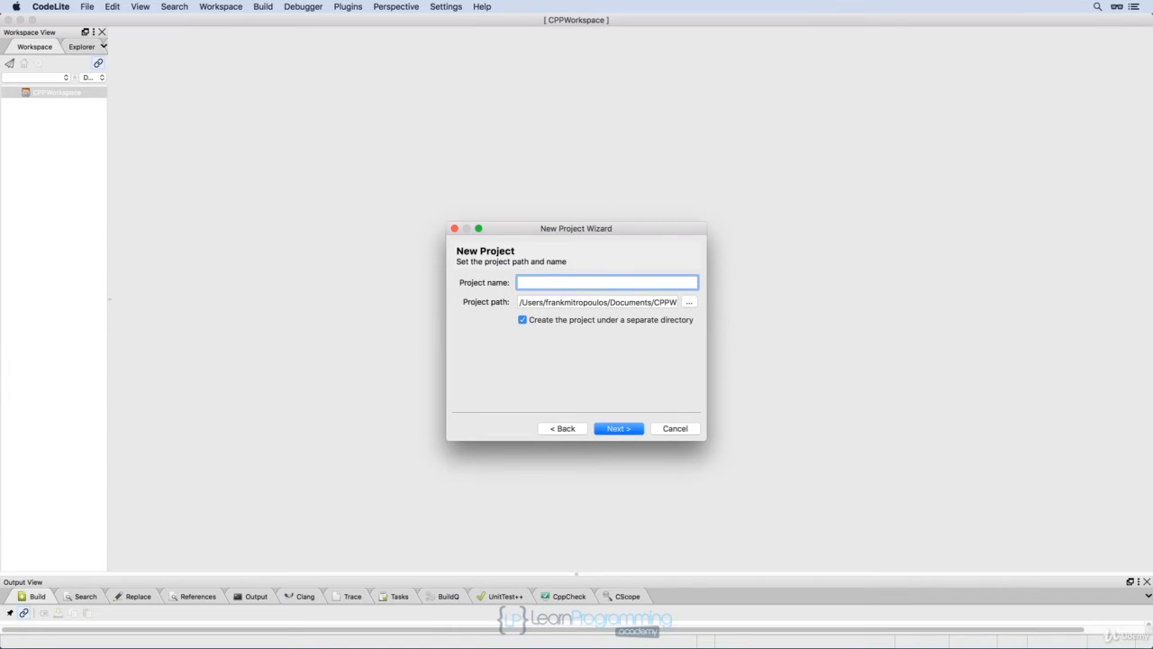
{"action": "type", "text": "Test1"}
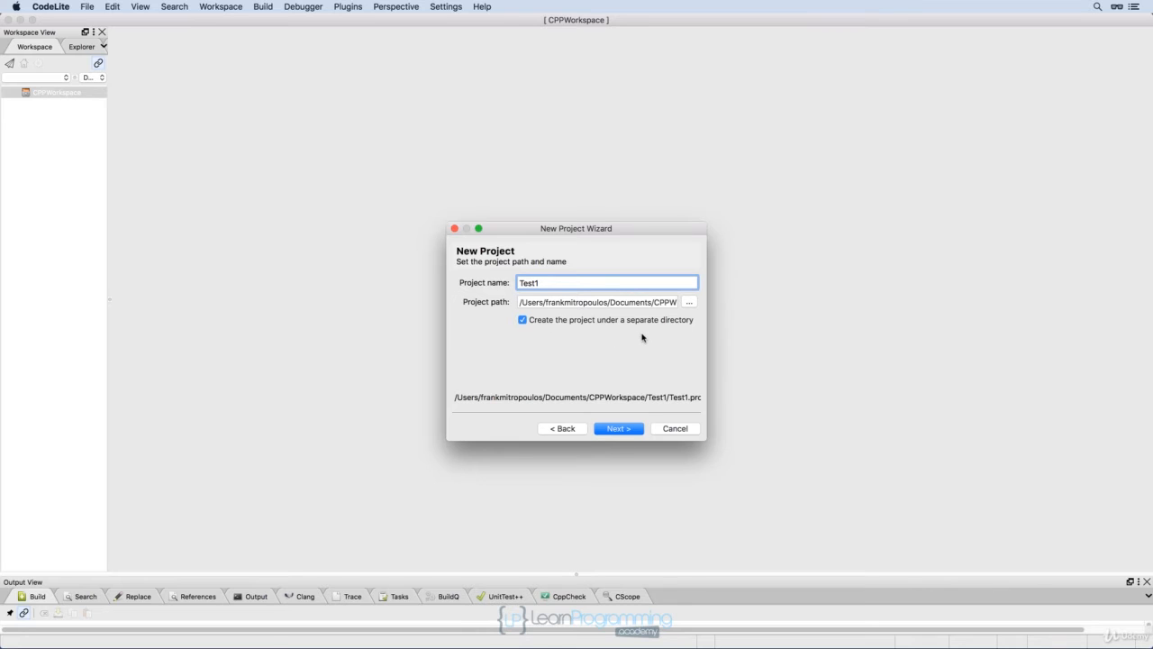
{"action": "left_click", "coordinate": [614, 428]}
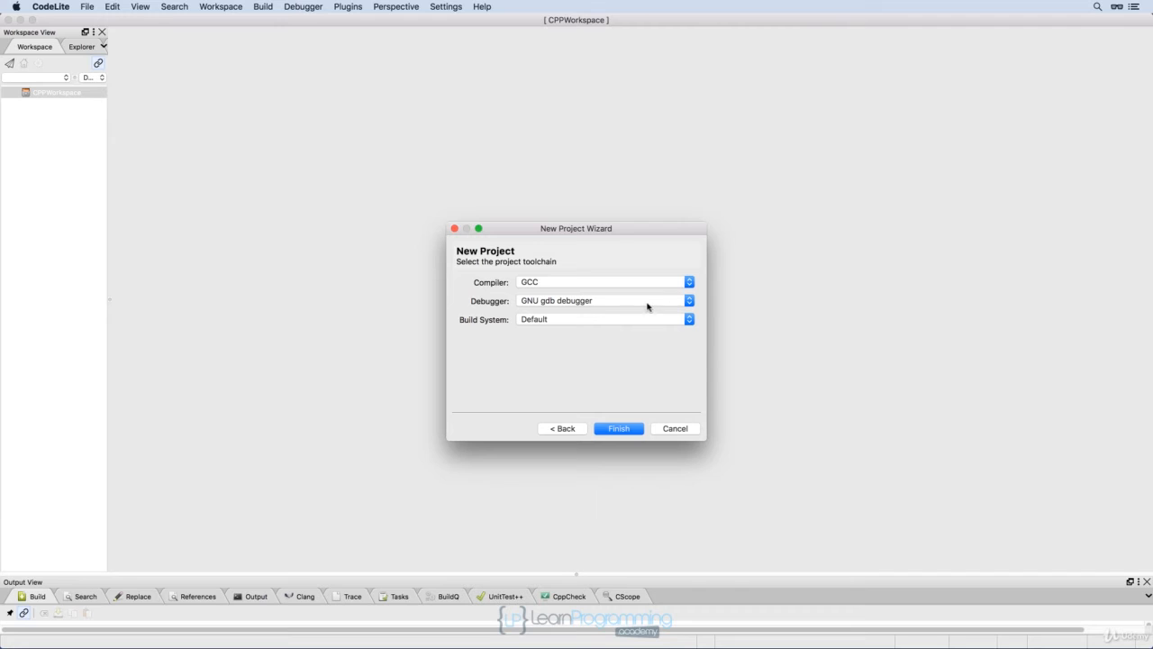
{"action": "left_click", "coordinate": [690, 300]}
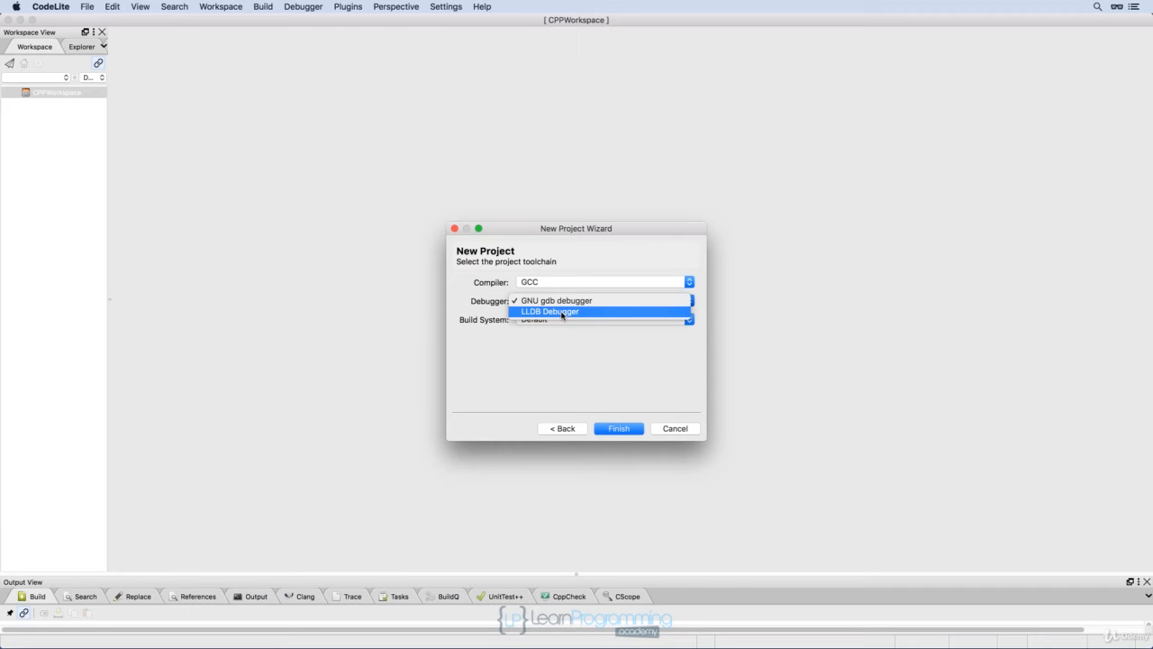
{"action": "left_click", "coordinate": [562, 312]}
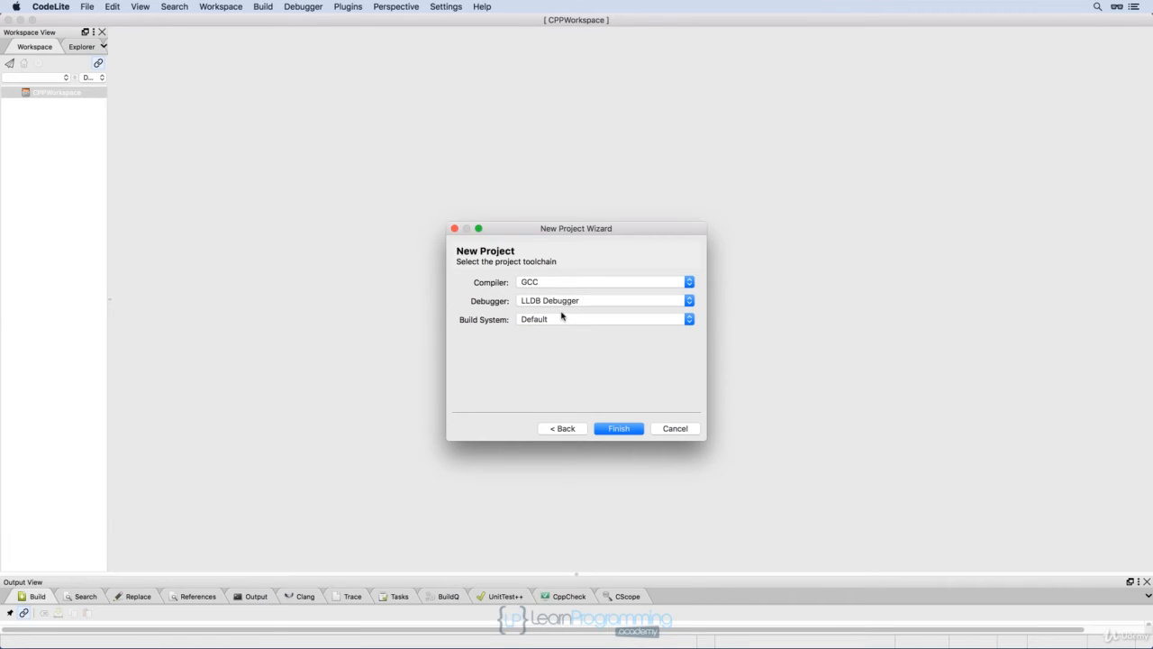
{"action": "left_click", "coordinate": [611, 428]}
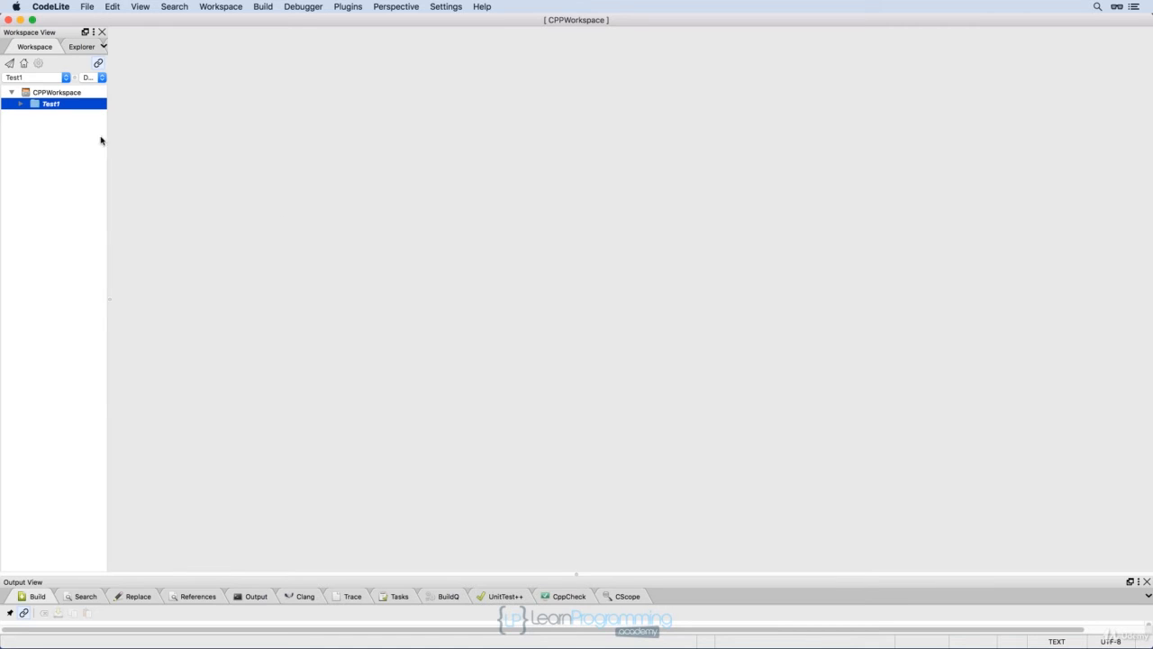
Expand the Test1 project and its src folder, and open the project's settings.
{"action": "left_click", "coordinate": [21, 105]}
{"action": "left_click", "coordinate": [30, 117]}
{"action": "right_click", "coordinate": [48, 107]}
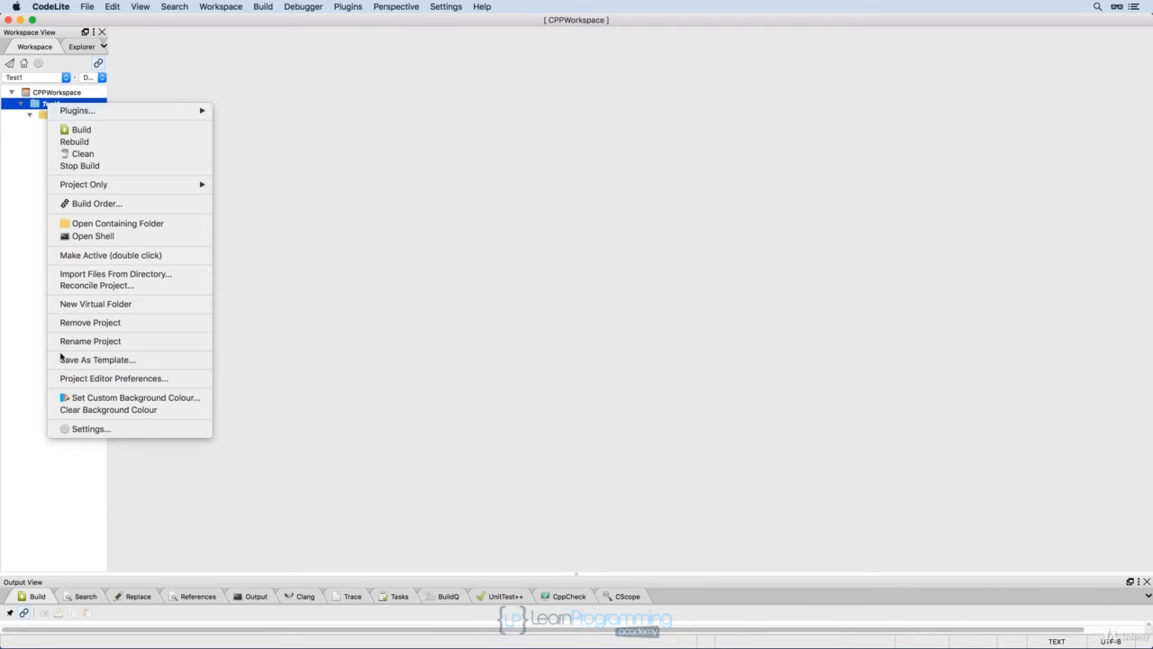
{"action": "left_click", "coordinate": [83, 430]}
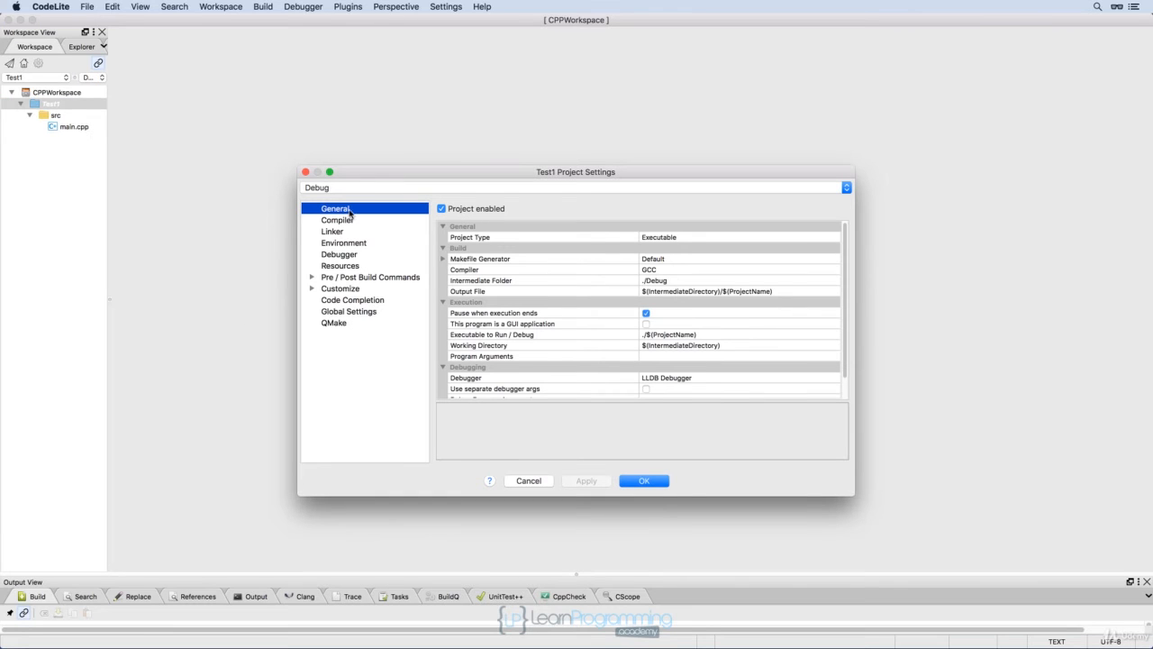
Add the -std=c++14 and -Wall C++ compiler options under Global Settings and apply the project settings.
{"action": "left_click", "coordinate": [339, 312]}
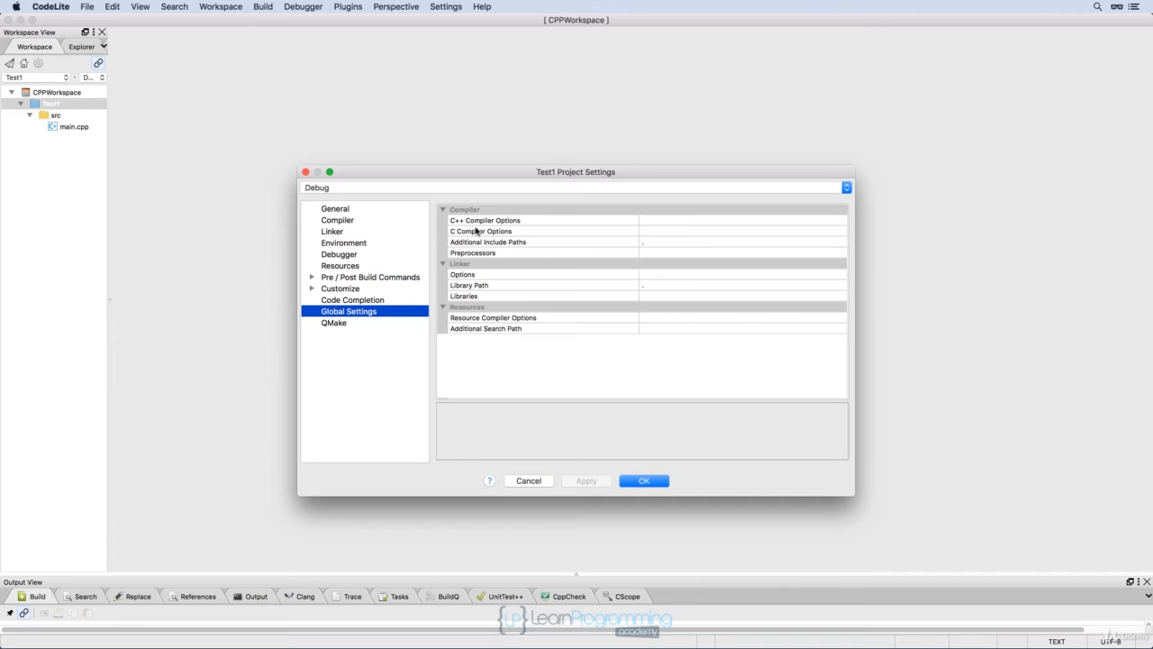
{"action": "left_click", "coordinate": [708, 219]}
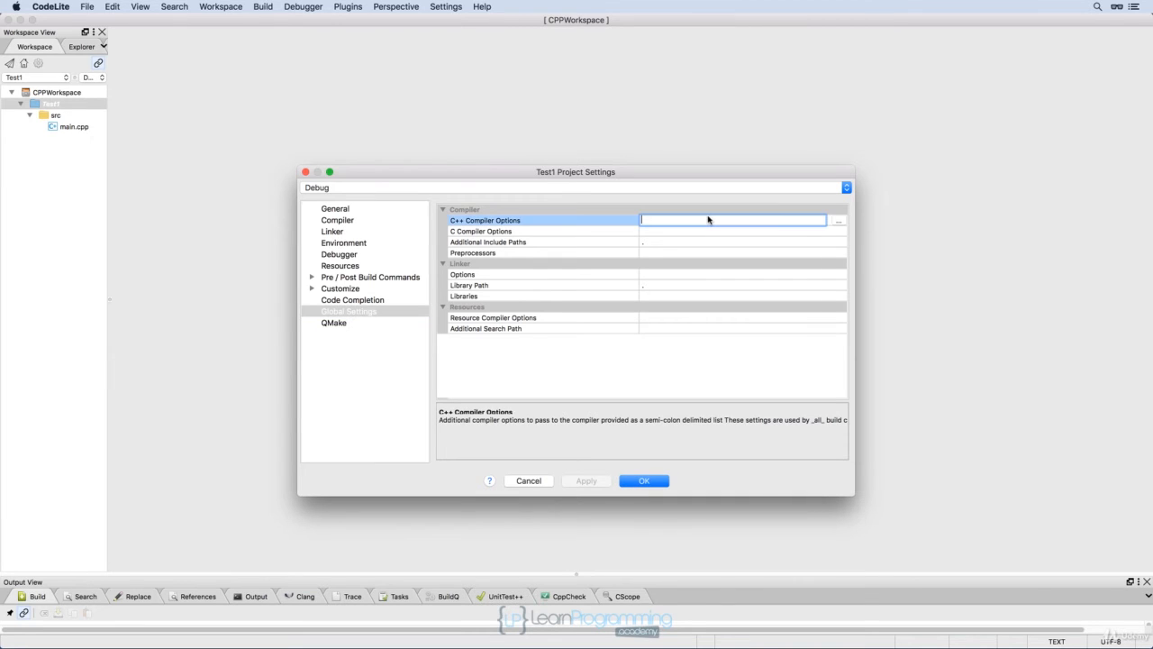
{"action": "left_click", "coordinate": [839, 221]}
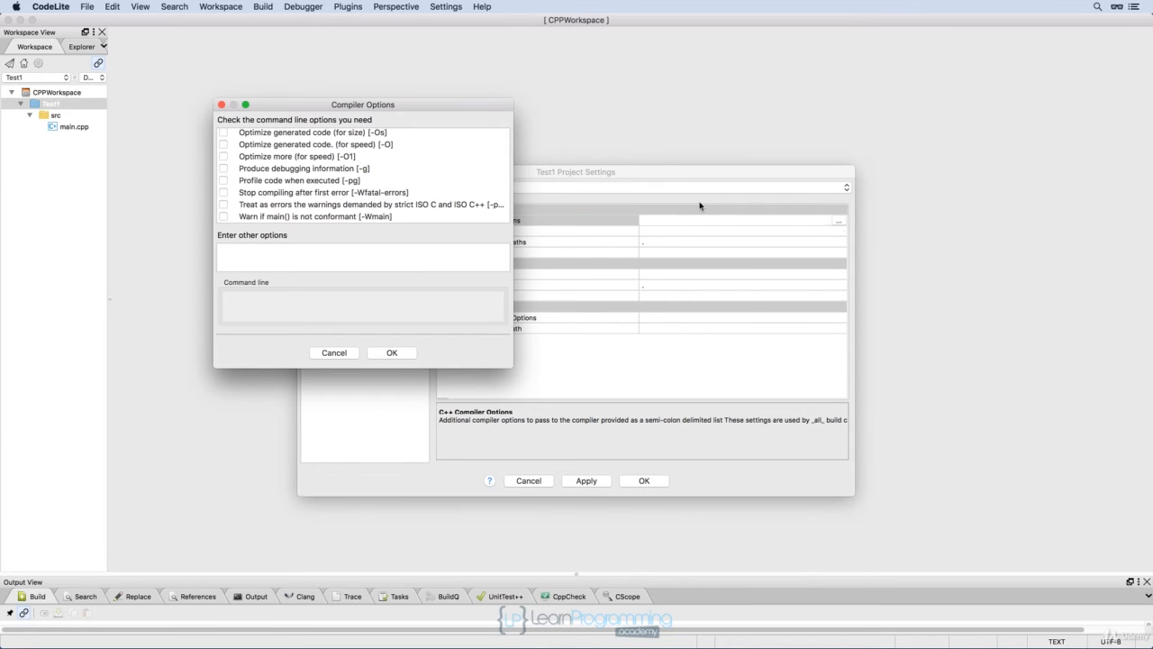
{"action": "left_click_drag", "start_coordinate": [395, 107], "coordinate": [472, 116]}
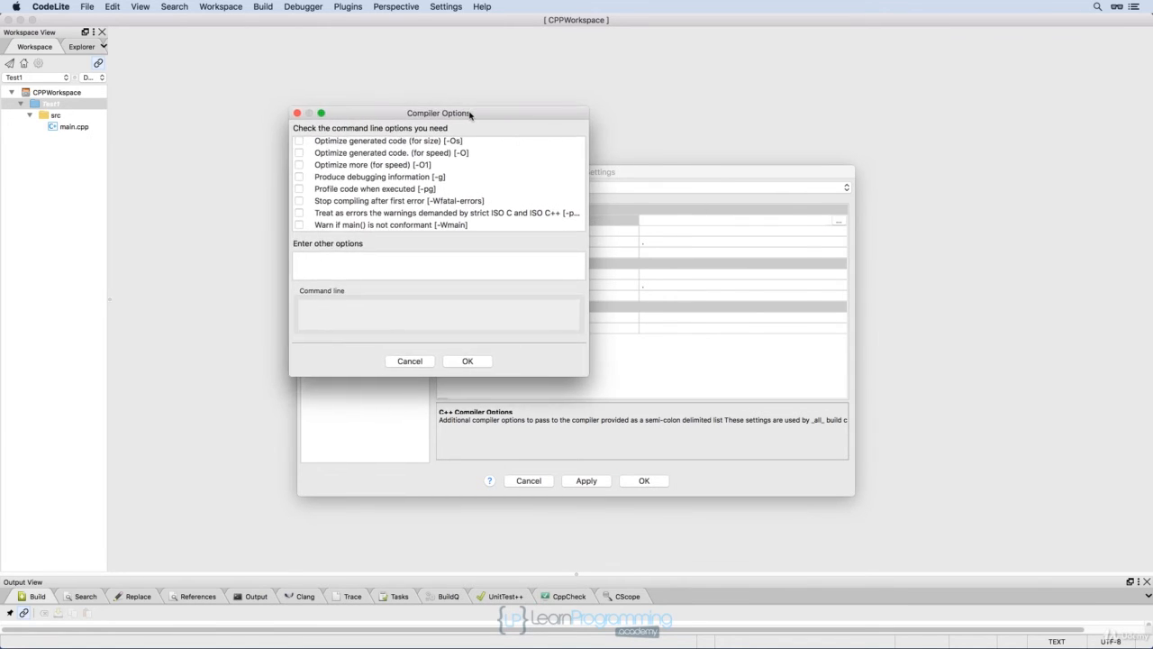
{"action": "scroll", "coordinate": [425, 167], "scroll_direction": "up", "scroll_amount": 8}
{"action": "scroll", "coordinate": [424, 165], "scroll_direction": "up", "scroll_amount": 3}
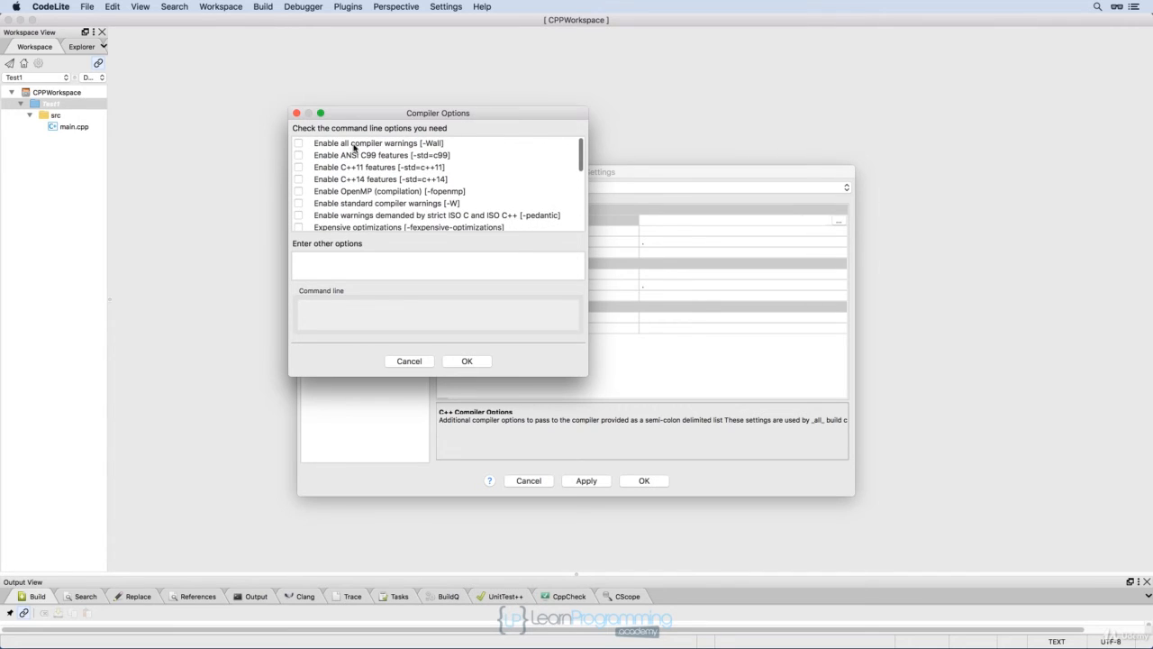
{"action": "left_click", "coordinate": [300, 144]}
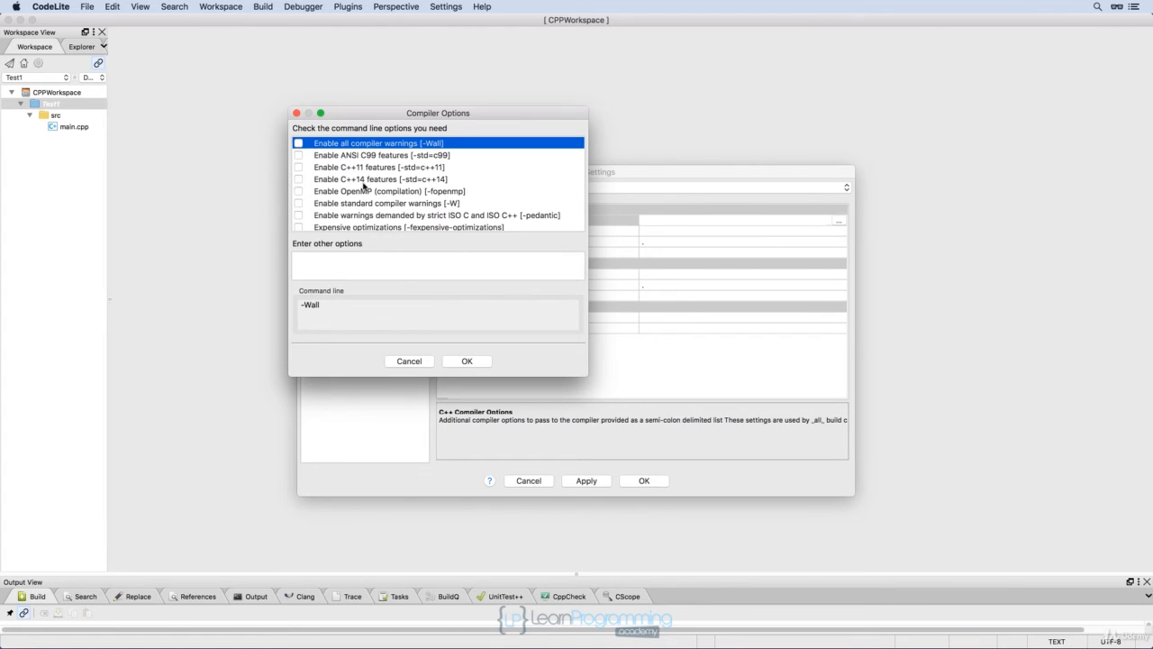
{"action": "left_click", "coordinate": [299, 180]}
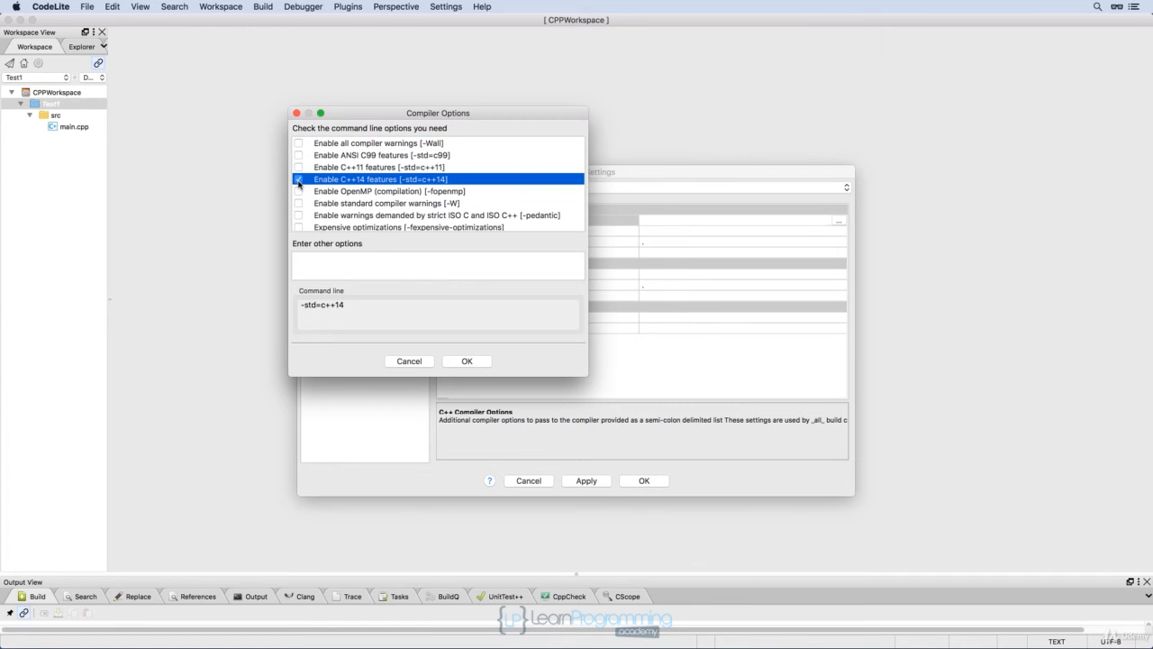
{"action": "left_click", "coordinate": [299, 143]}
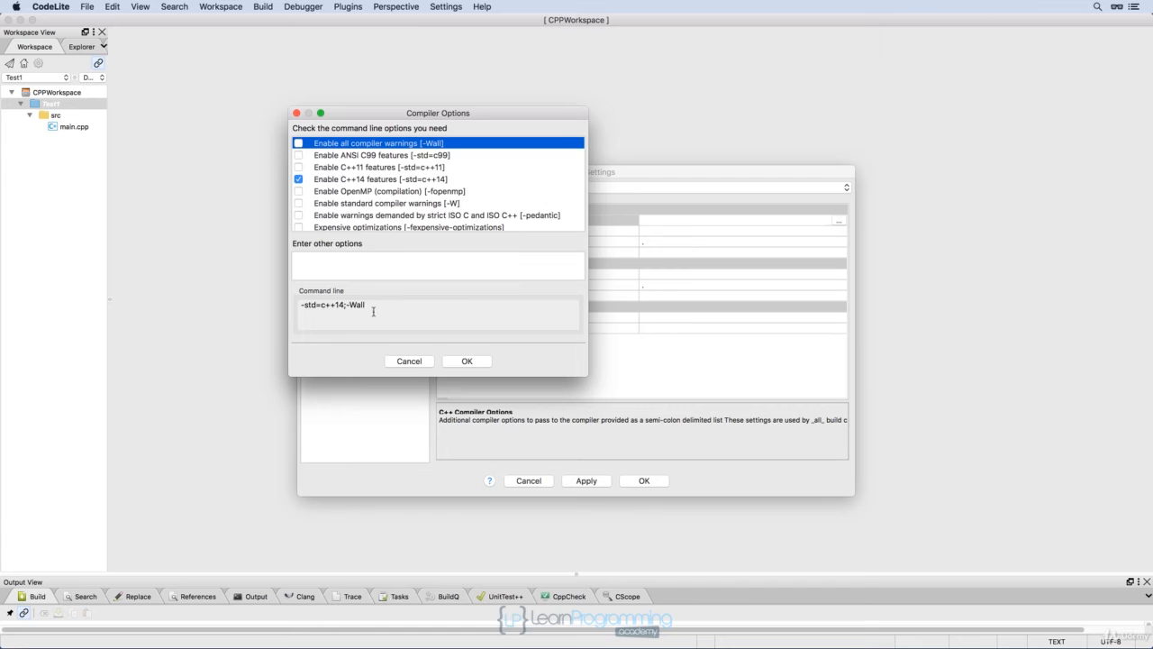
{"action": "left_click", "coordinate": [460, 362]}
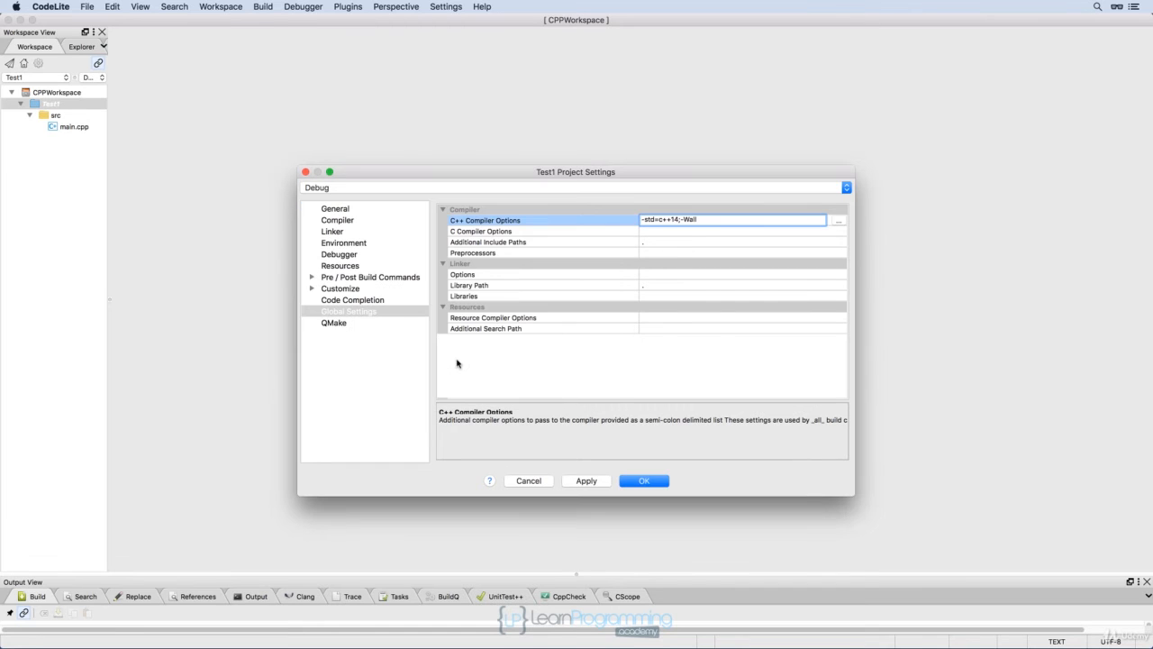
{"action": "left_click", "coordinate": [579, 483]}
{"action": "left_click", "coordinate": [644, 482]}
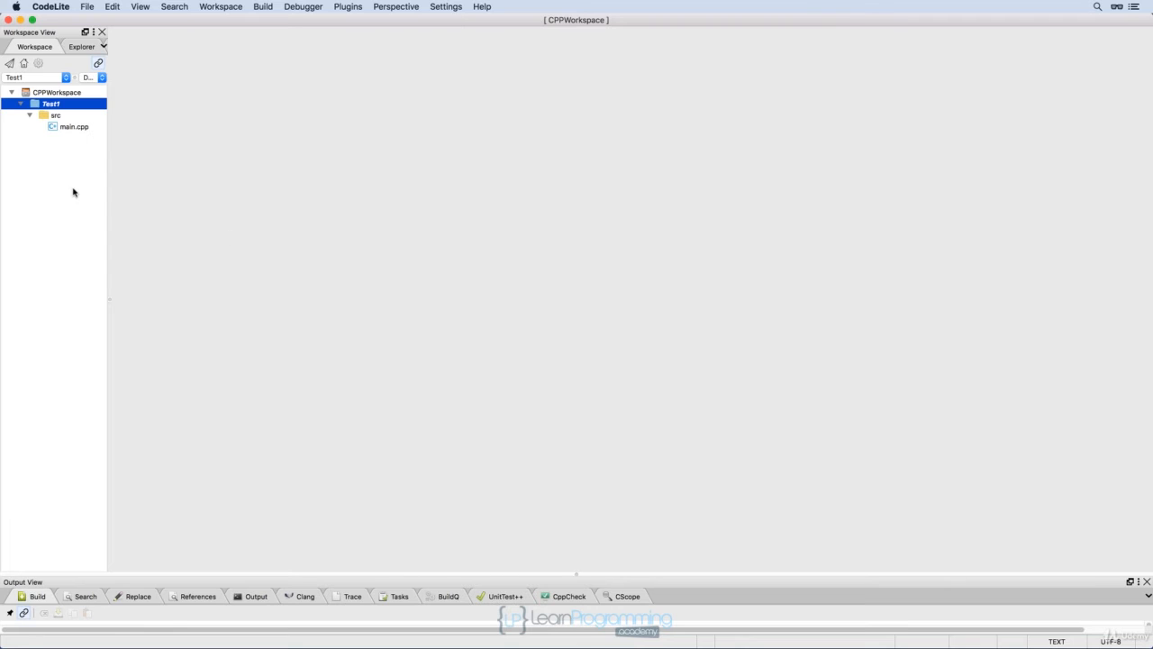
Enable the C++14 Standard for code completion in the workspace settings.
{"action": "left_click", "coordinate": [56, 95]}
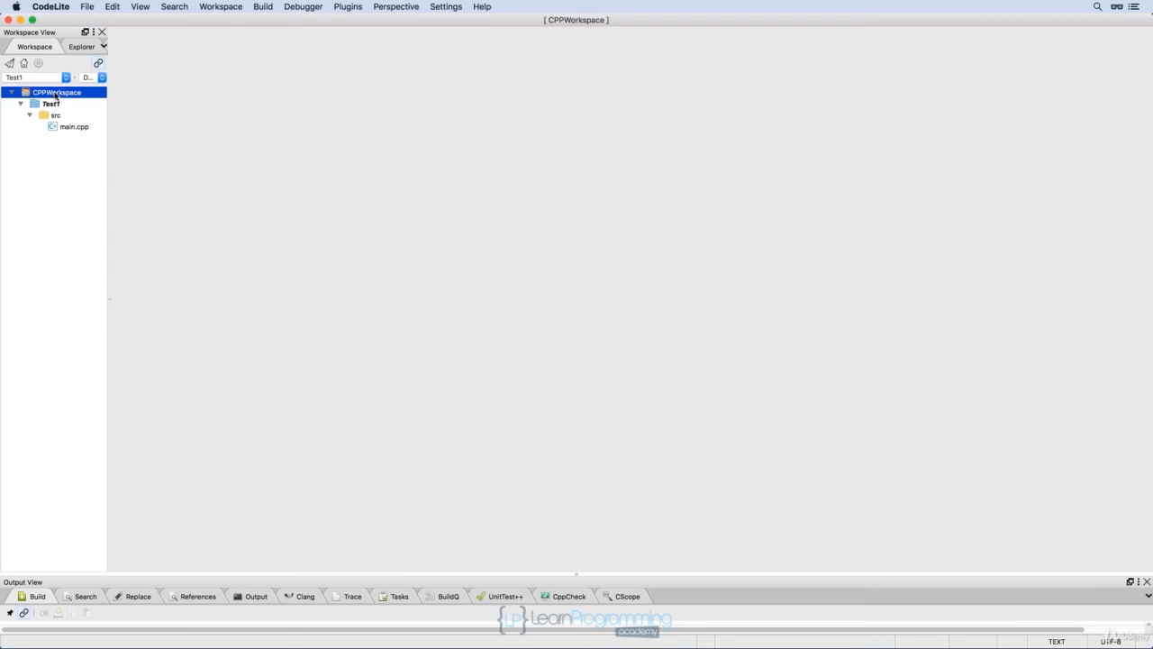
{"action": "right_click", "coordinate": [56, 96]}
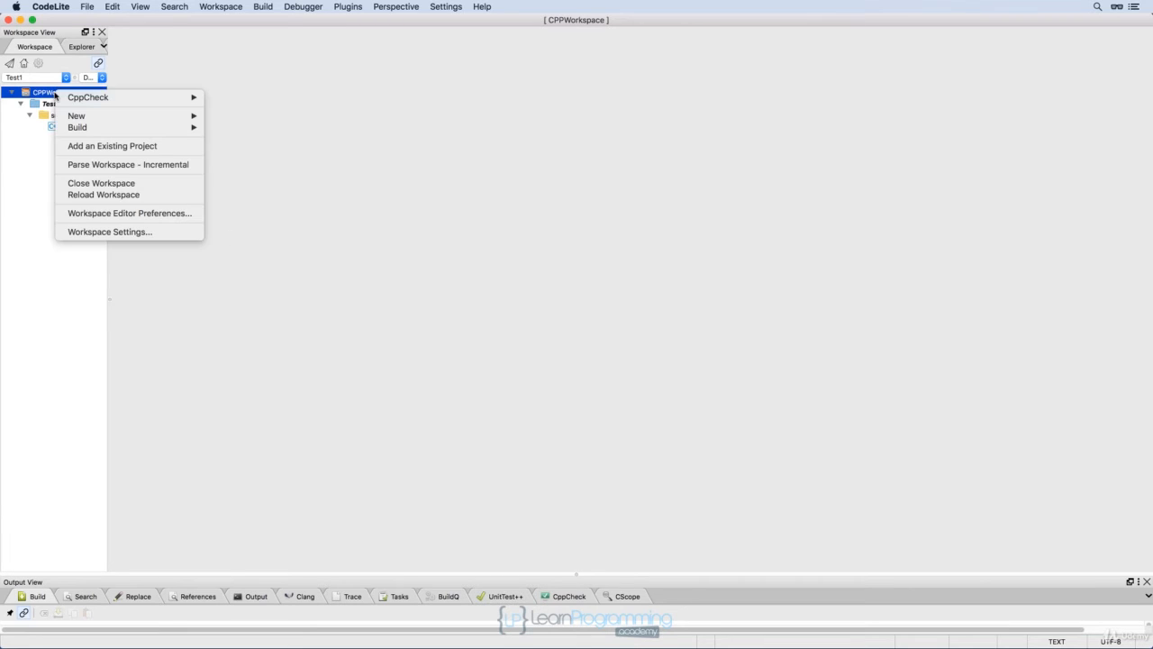
{"action": "left_click", "coordinate": [83, 233]}
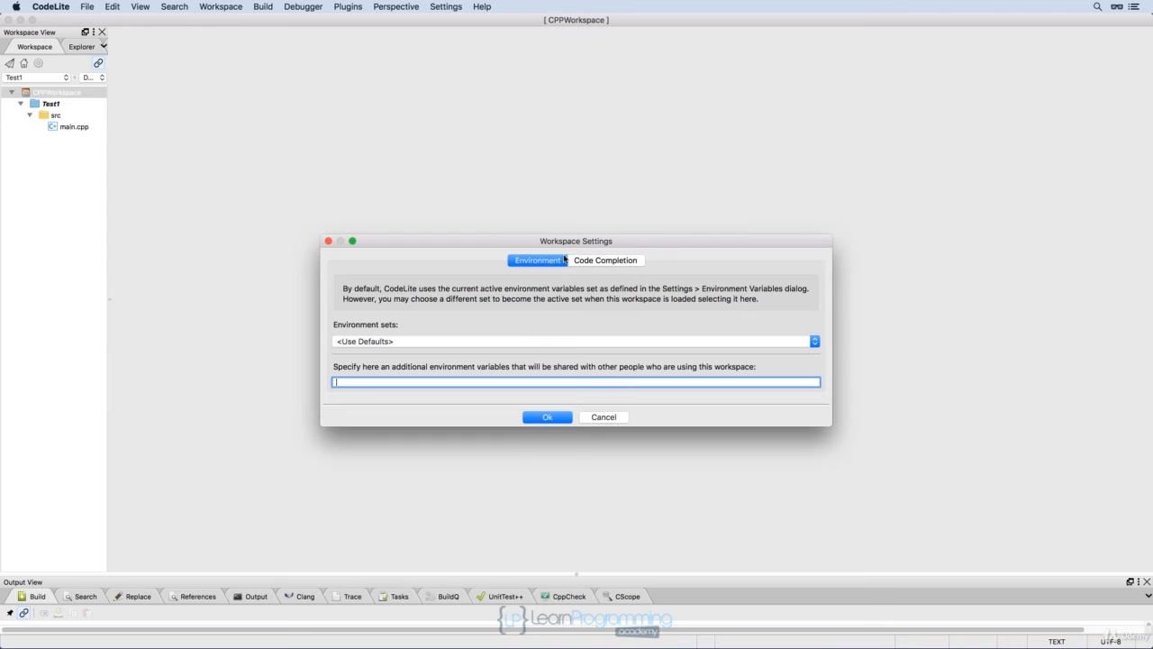
{"action": "left_click", "coordinate": [597, 260]}
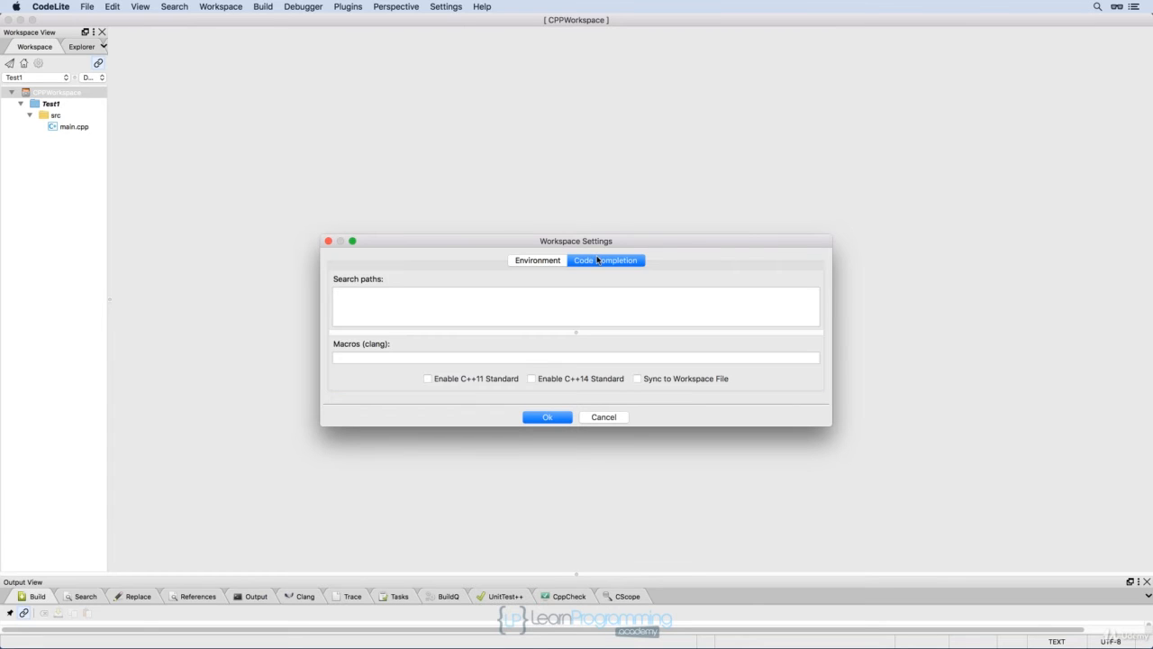
{"action": "left_click", "coordinate": [533, 380]}
{"action": "left_click", "coordinate": [542, 418]}
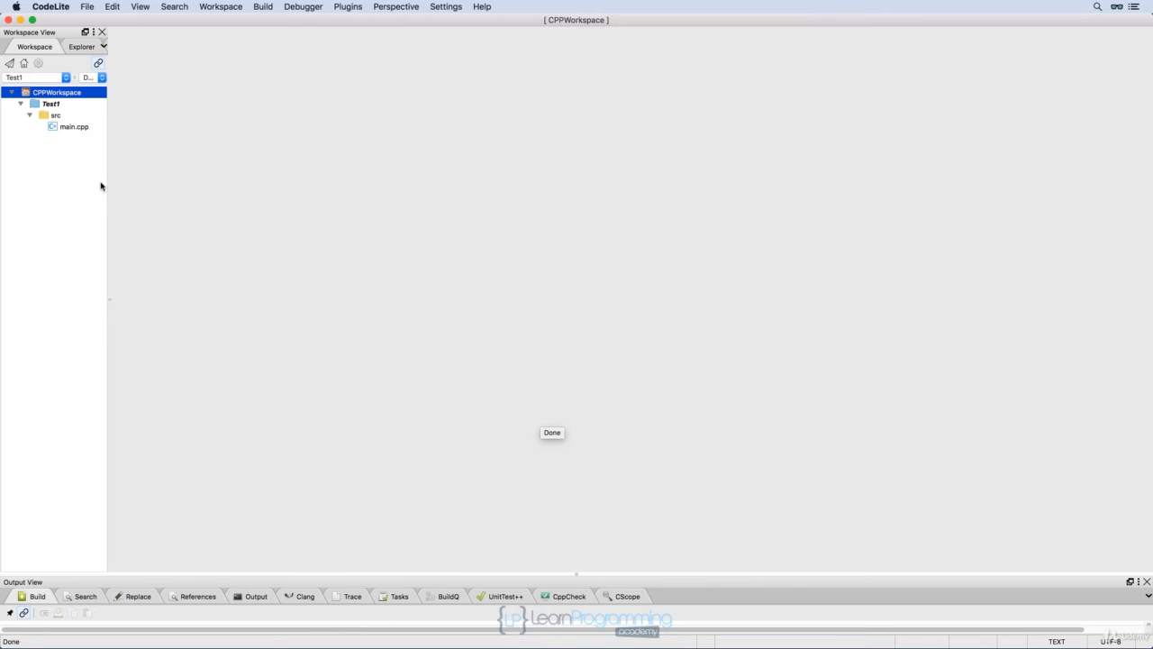
Open main.cpp and set the global font size to 18 in the colours and fonts settings.
{"action": "double_click", "coordinate": [73, 127]}
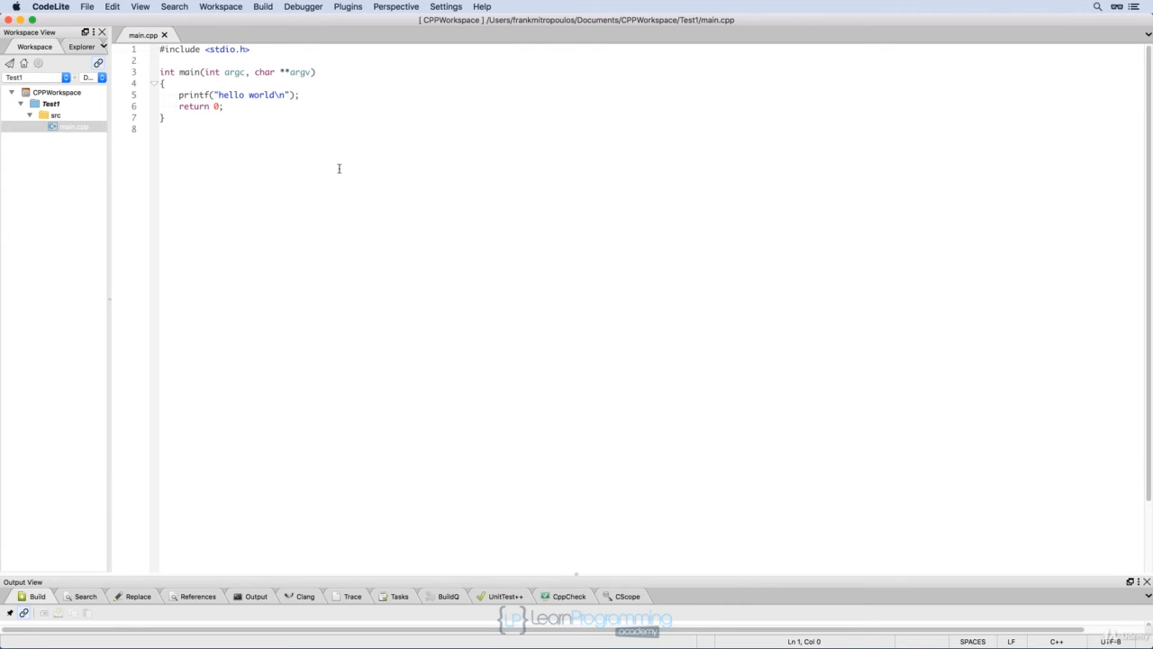
{"action": "left_click", "coordinate": [447, 7]}
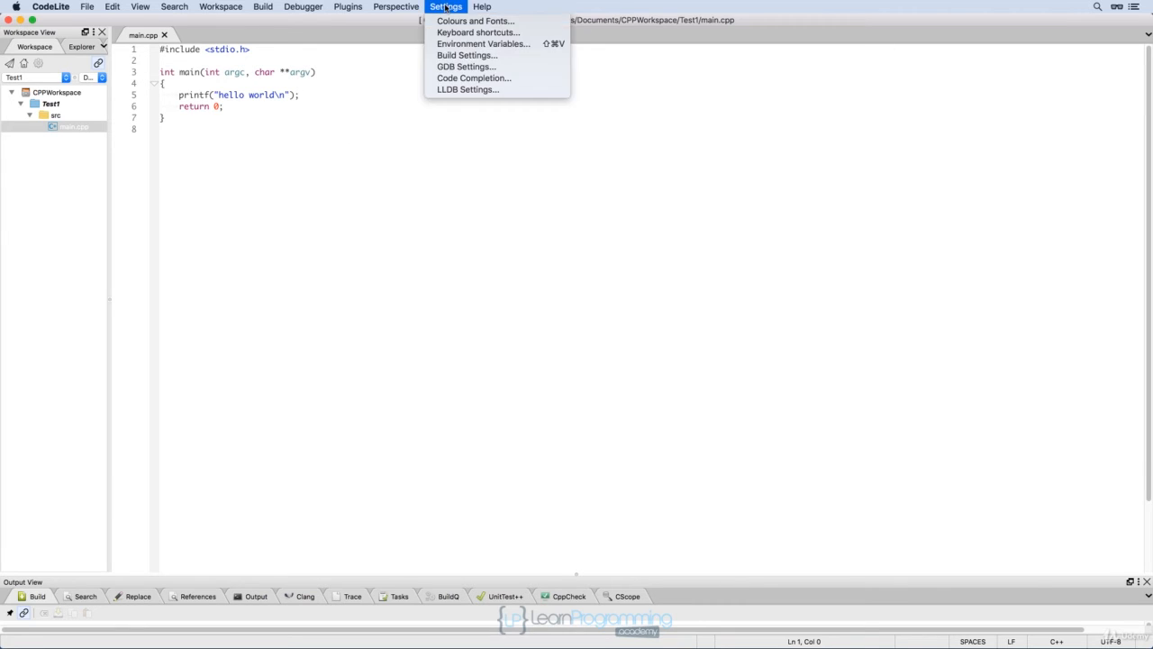
{"action": "left_click", "coordinate": [448, 22]}
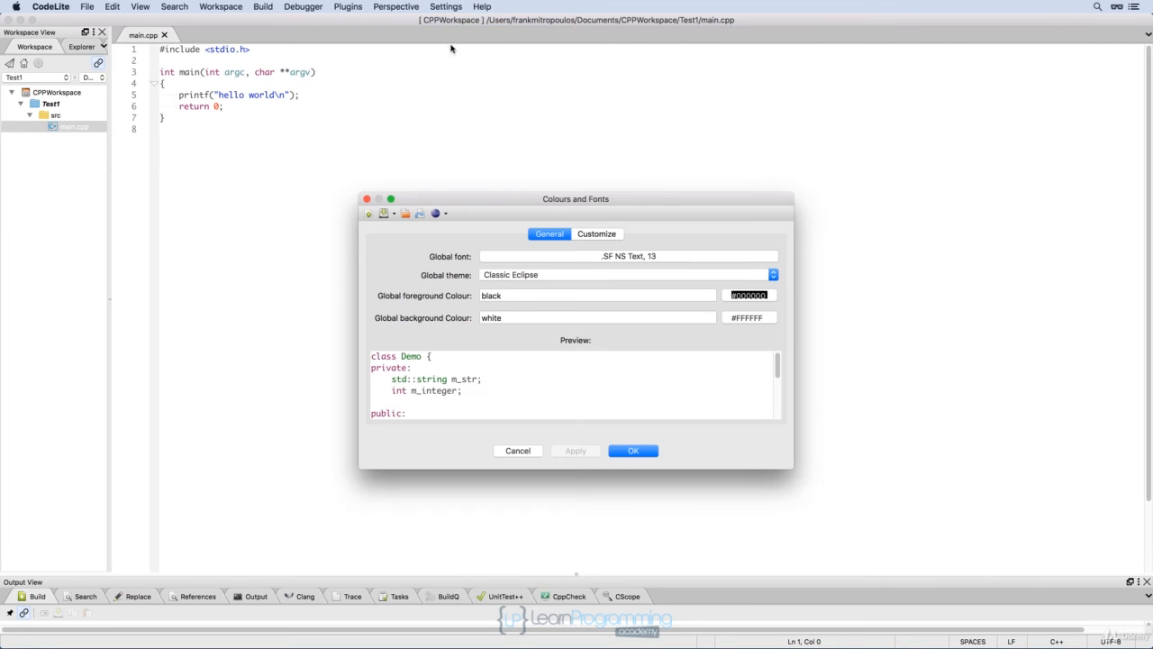
{"action": "left_click", "coordinate": [716, 259]}
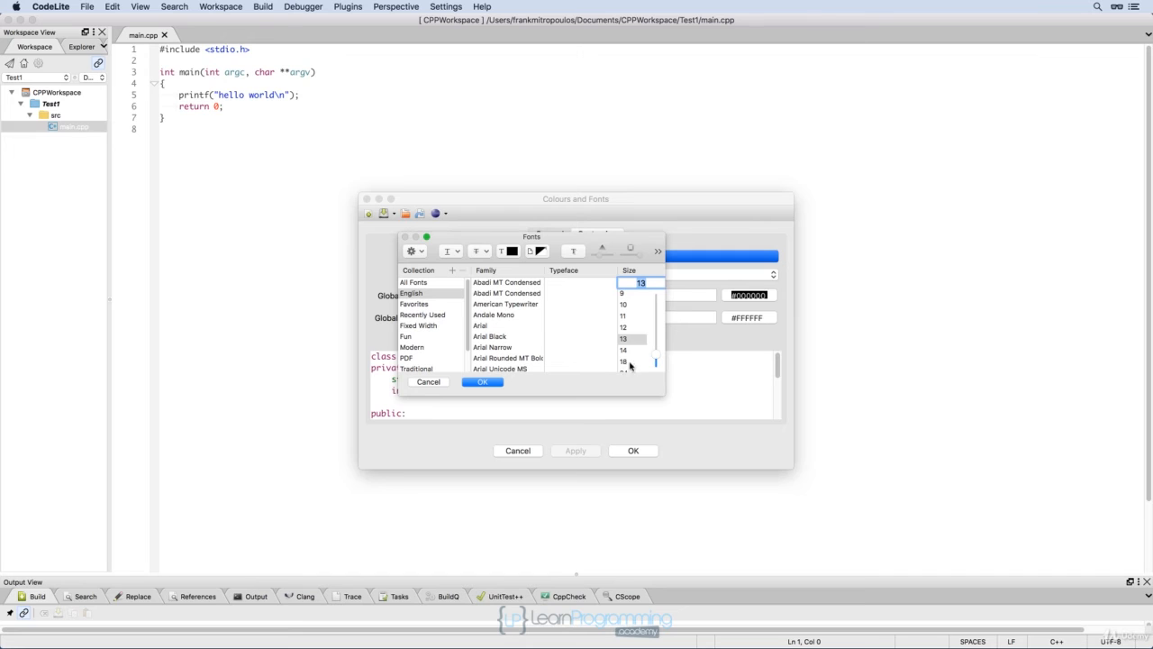
{"action": "left_click", "coordinate": [628, 362]}
{"action": "left_click", "coordinate": [477, 382]}
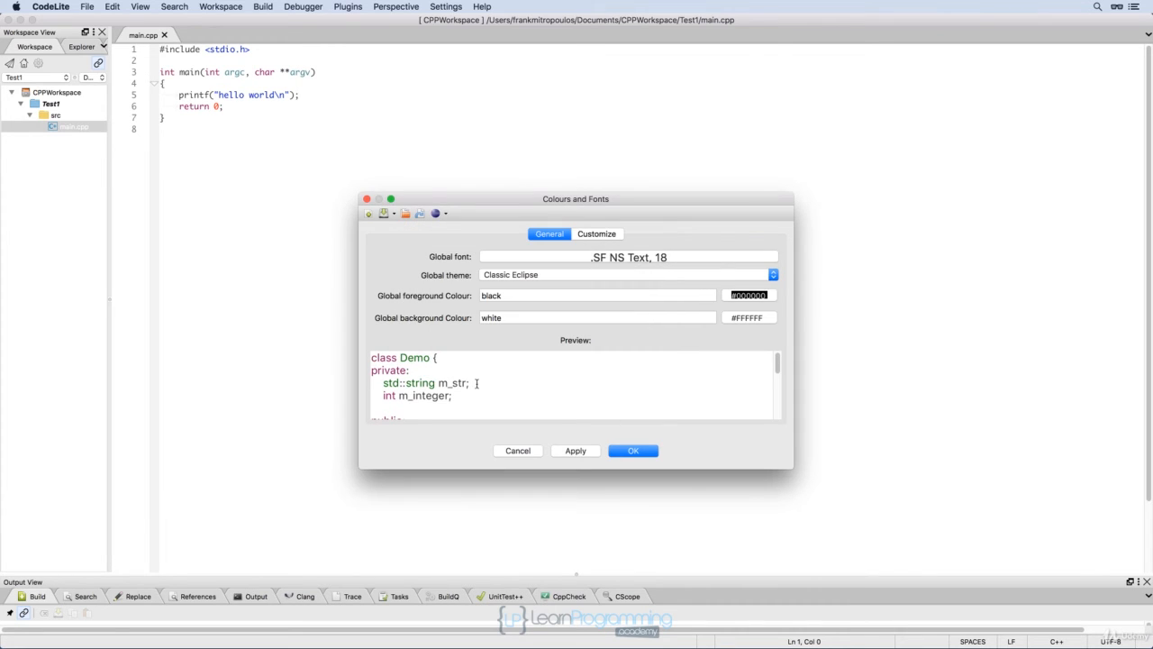
{"action": "left_click", "coordinate": [569, 450]}
{"action": "left_click", "coordinate": [637, 453]}
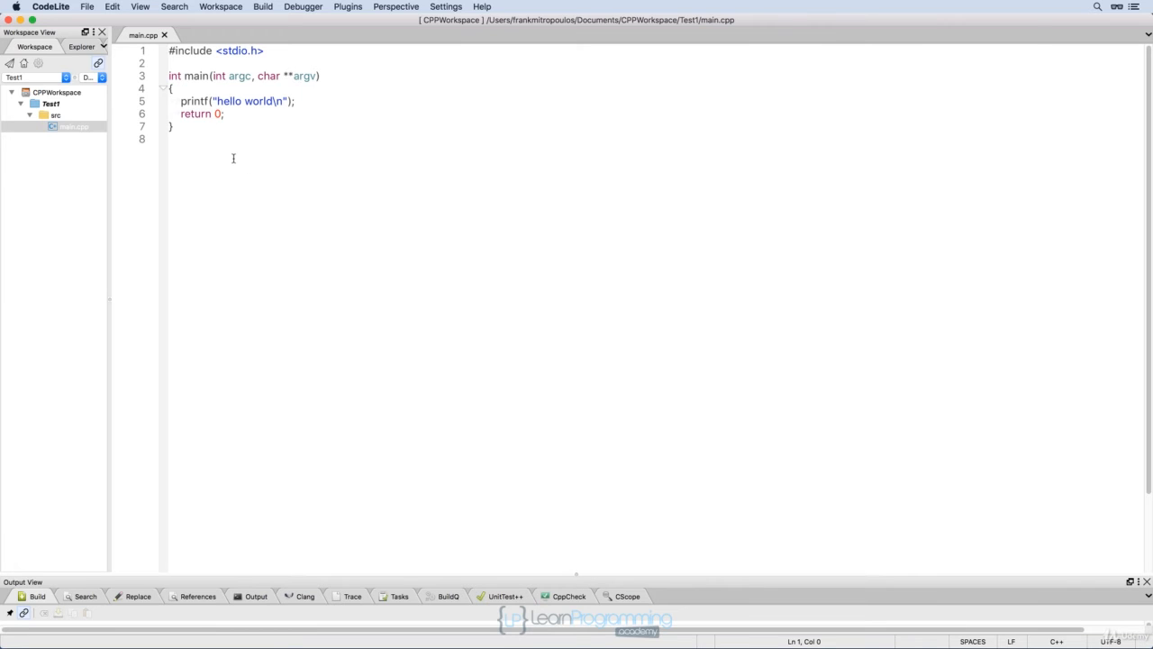
Replace the file's contents with #include <iostream> followed by a blank line.
{"action": "left_click_drag", "start_coordinate": [184, 145], "coordinate": [160, 51]}
{"action": "key", "text": "BackSpace"}
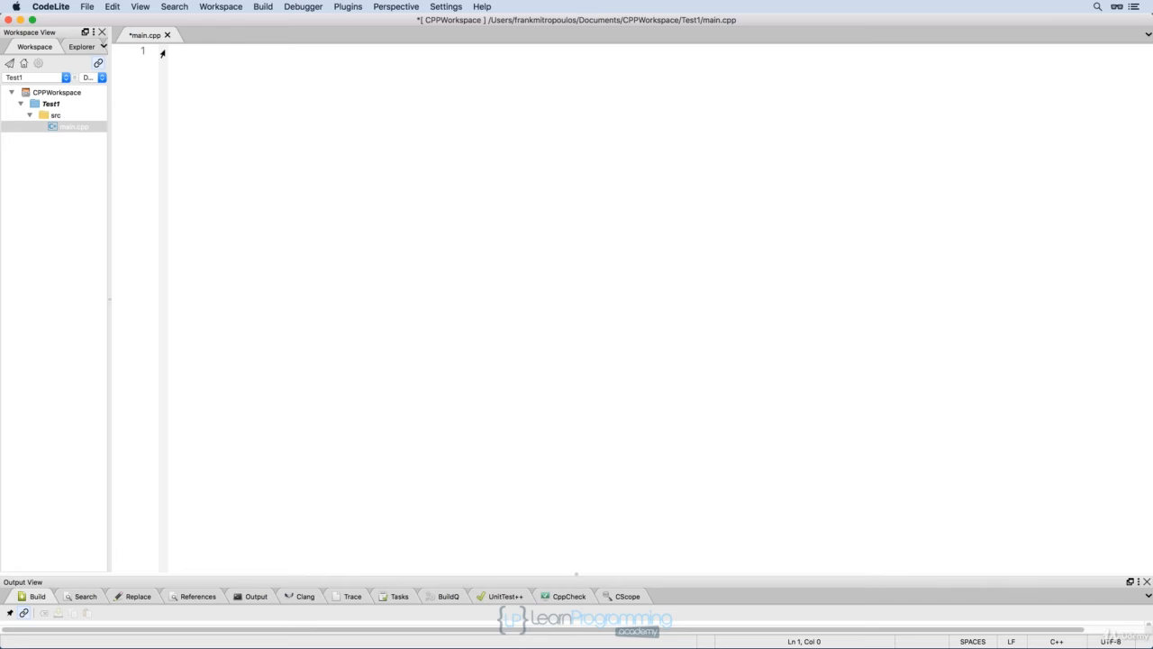
{"action": "type", "text": "#include <iostream"}
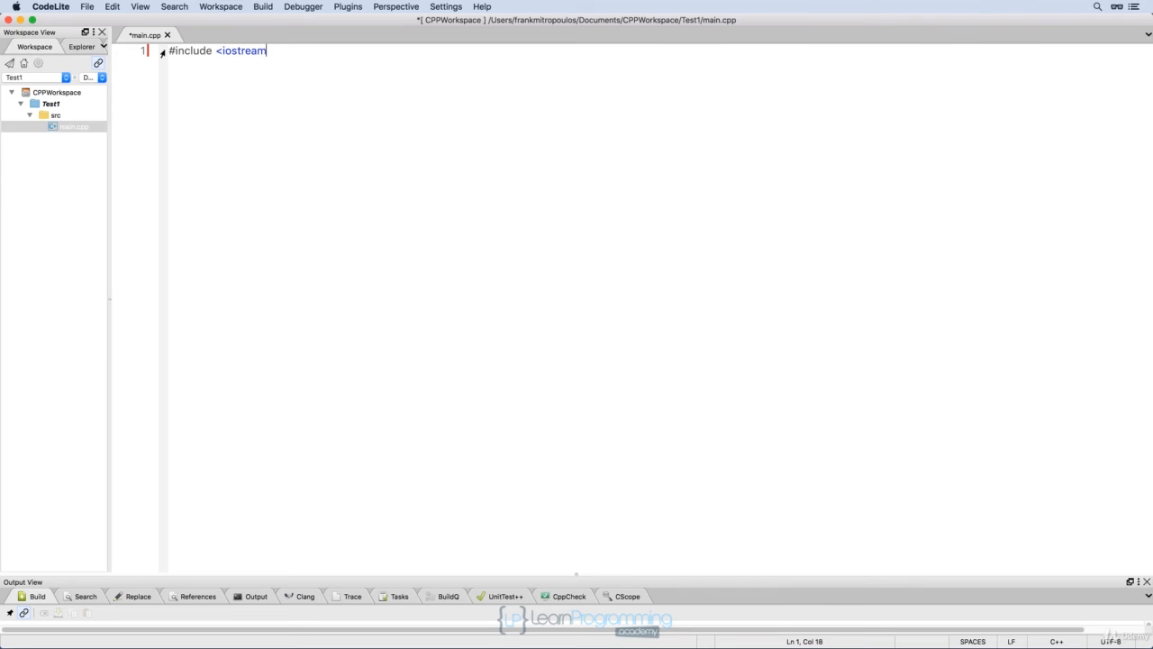
{"action": "type", "text": ">"}
{"action": "key", "text": "Return"}
{"action": "key", "text": "Return"}
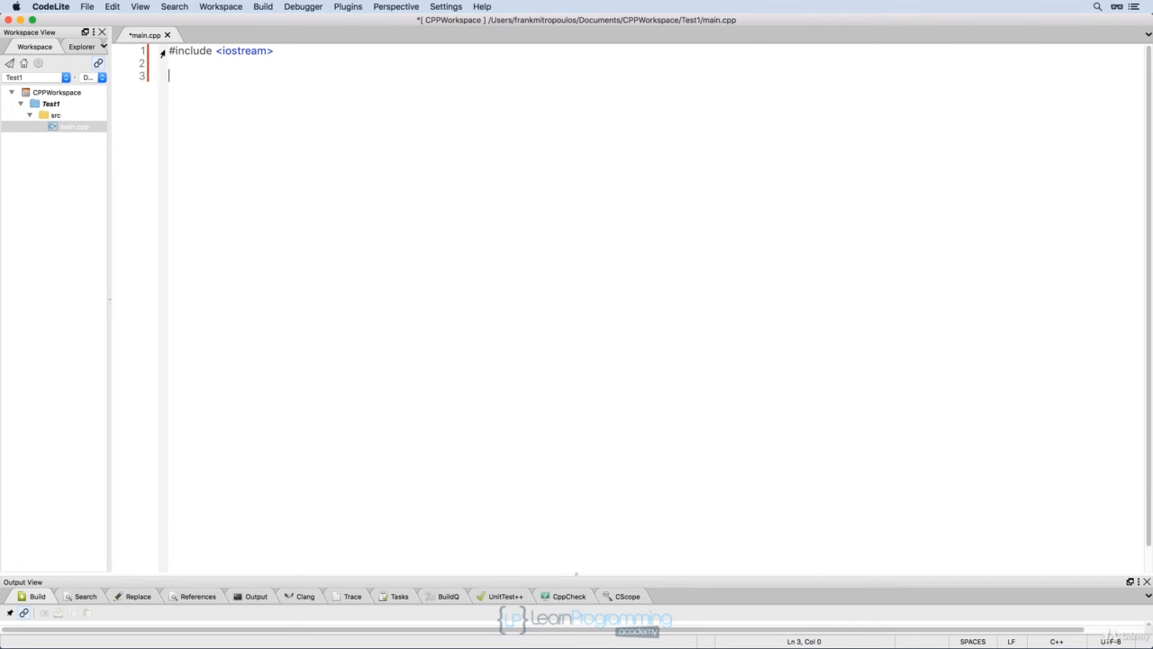
Write an int main() function that prints "Hello testing" with std::cout and returns 0.
{"action": "type", "text": "int main() {"}
{"action": "key", "text": "Return"}
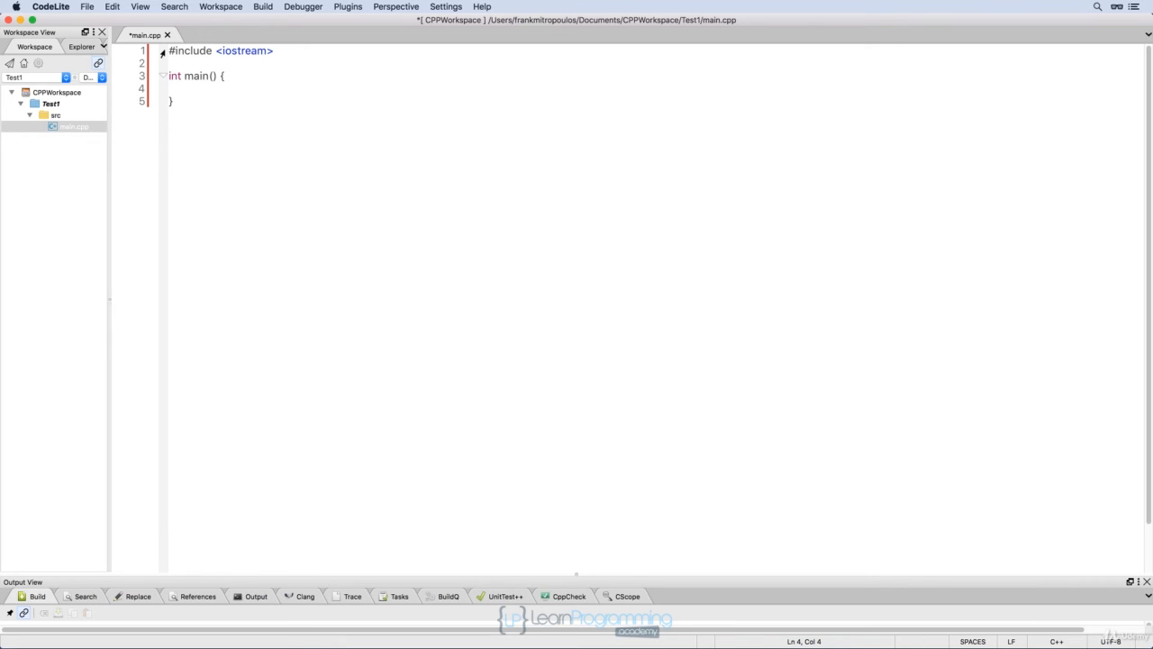
{"action": "type", "text": "std::"}
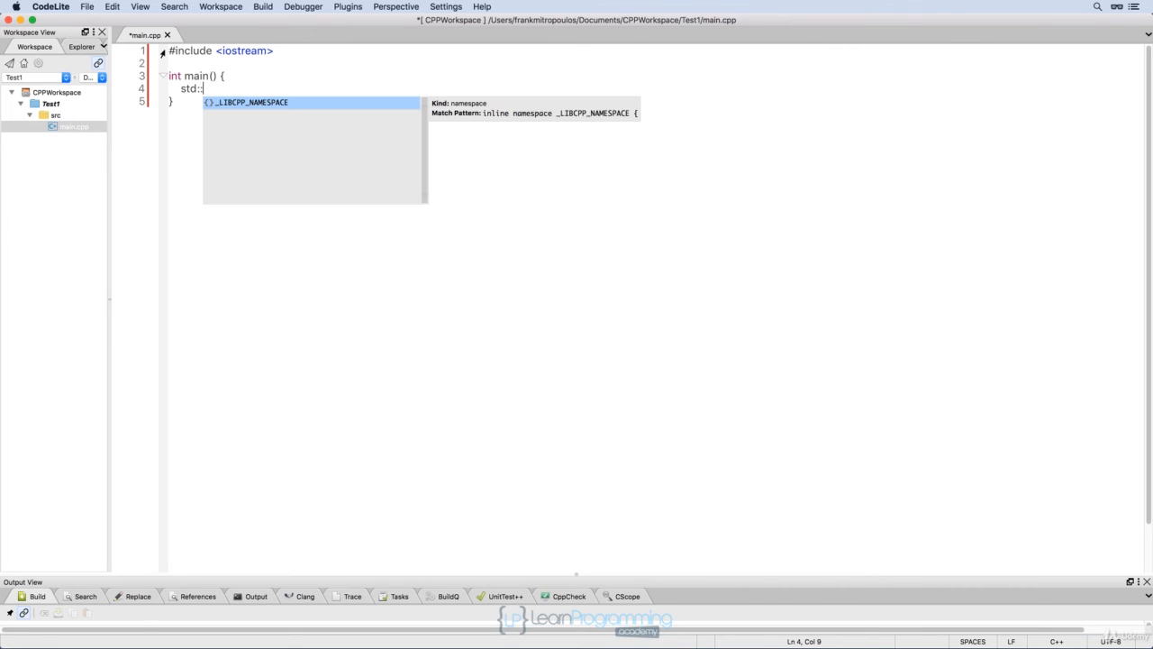
{"action": "type", "text": "cout"}
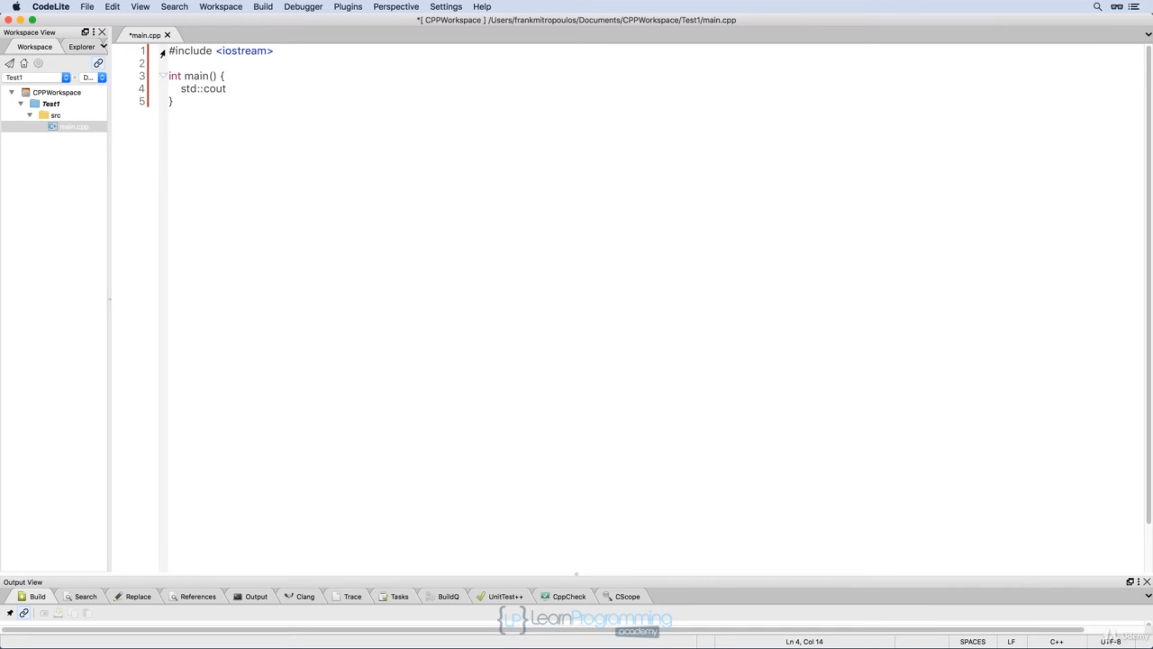
{"action": "type", "text": " <<"}
{"action": "type", "text": "\"Hello testing\""}
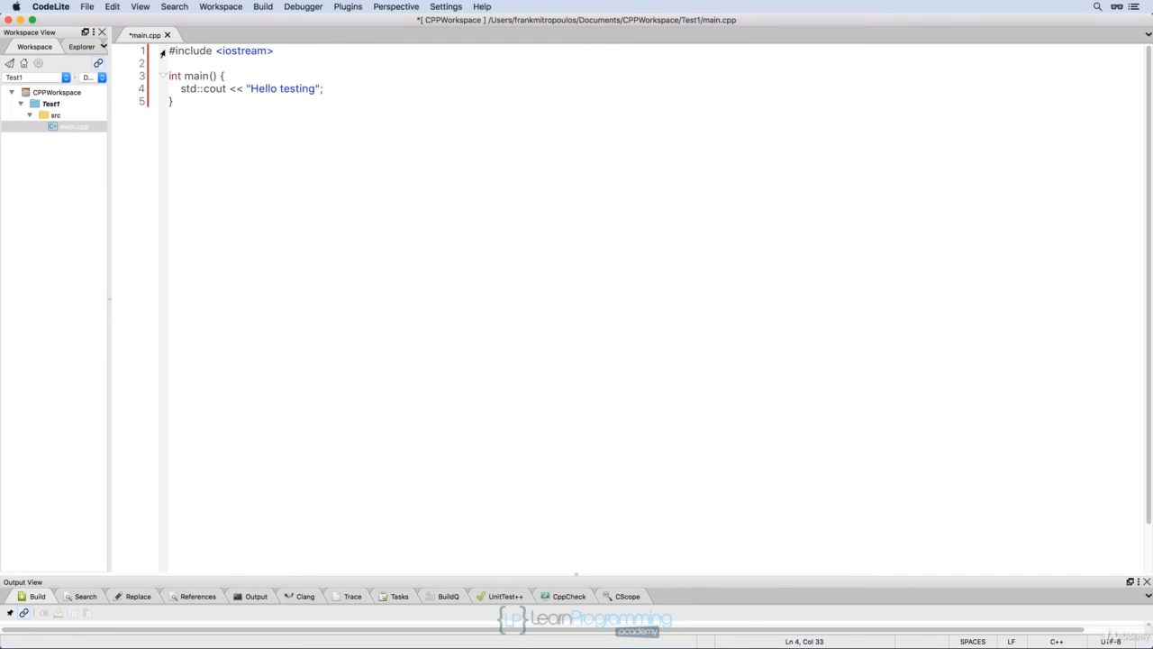
{"action": "type", "text": ";"}
{"action": "key", "text": "Return"}
{"action": "type", "text": "return"}
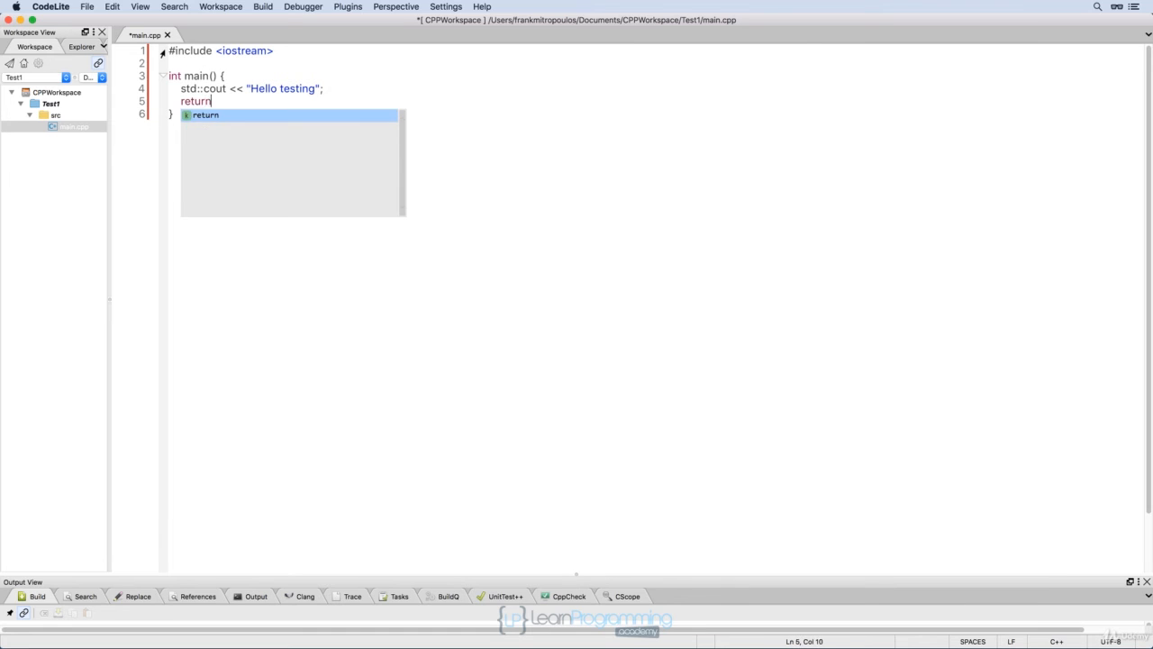
{"action": "type", "text": " 0;"}
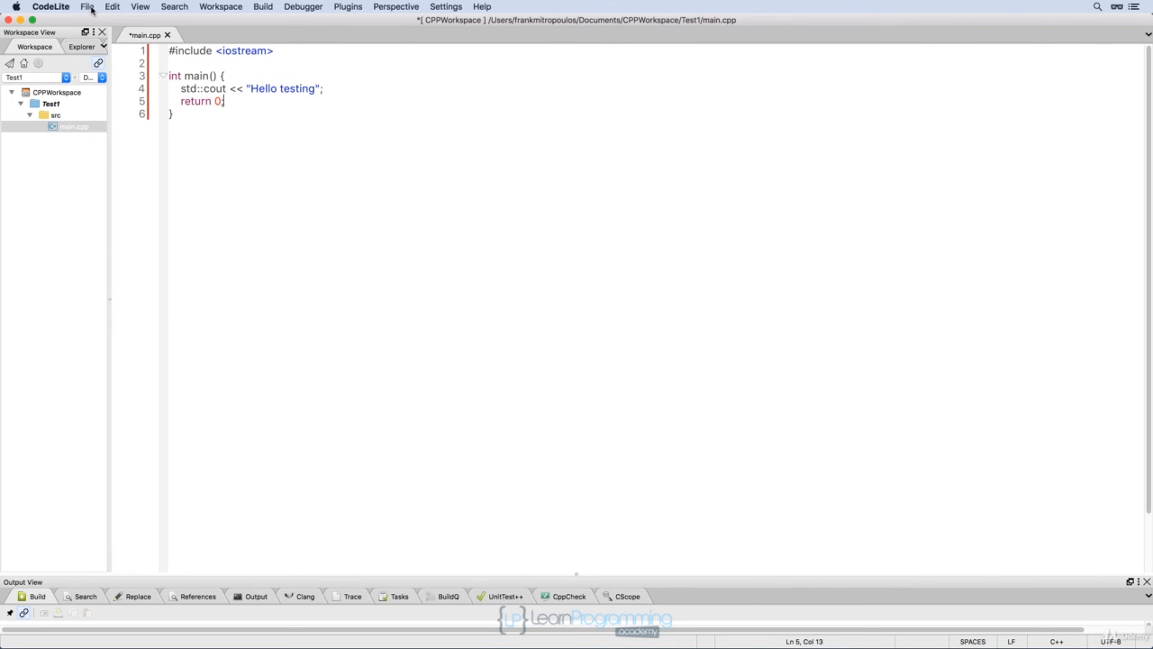
Save main.cpp and toggle the window into minimal view.
{"action": "left_click", "coordinate": [90, 9]}
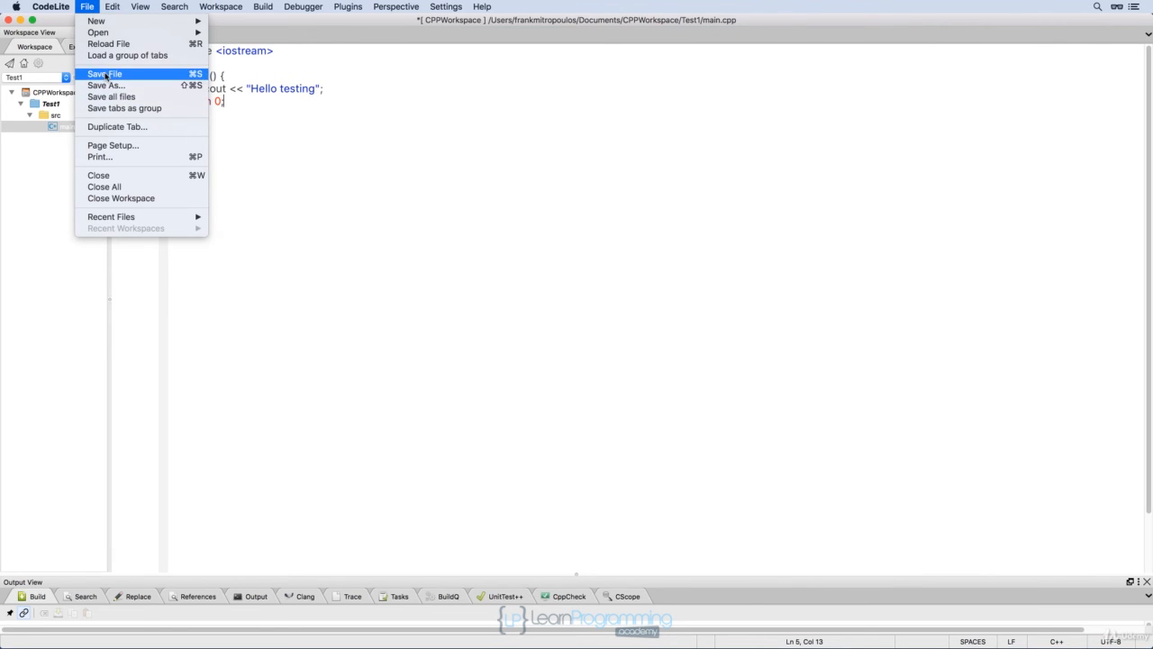
{"action": "left_click", "coordinate": [104, 76]}
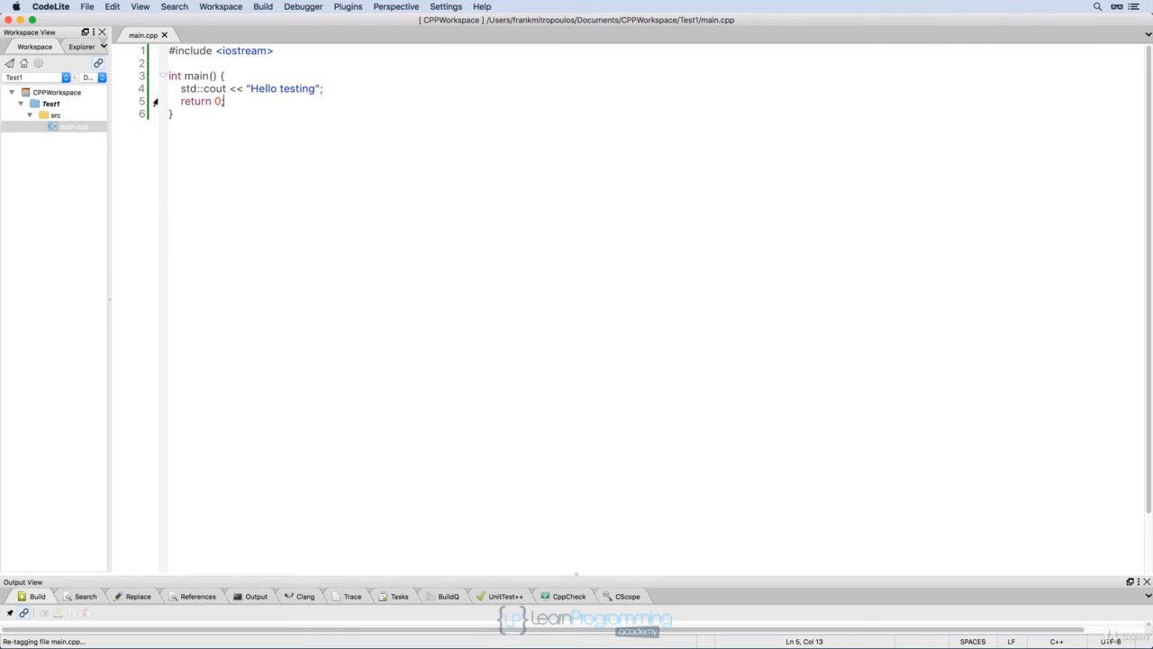
{"action": "left_click", "coordinate": [141, 7]}
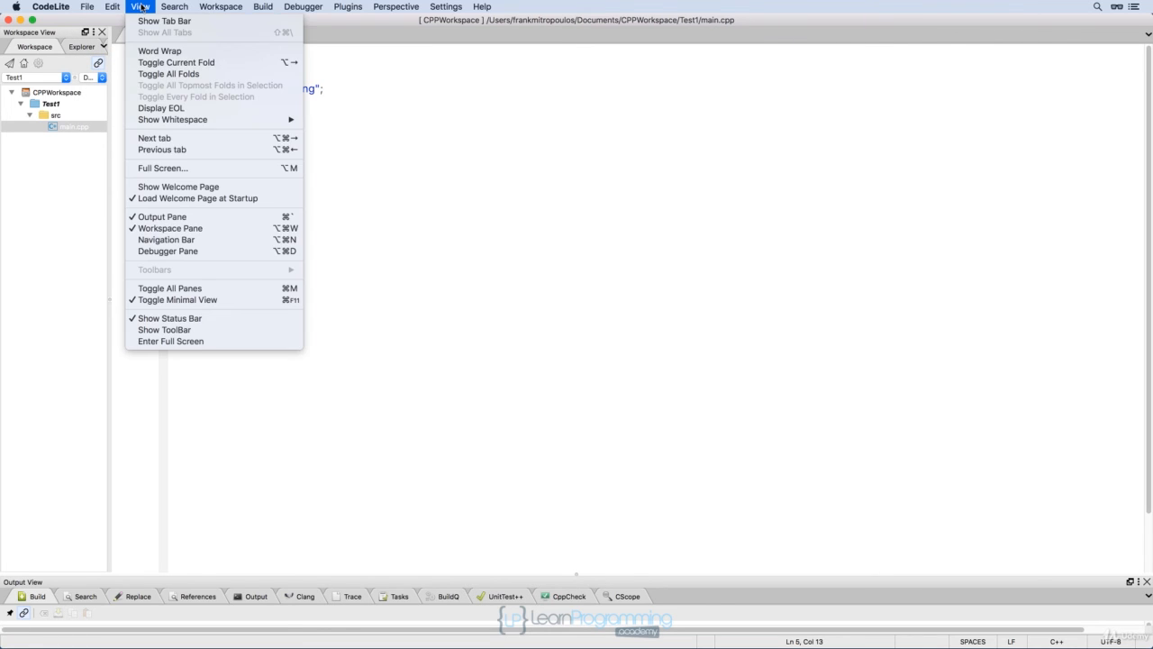
{"action": "left_click", "coordinate": [166, 301]}
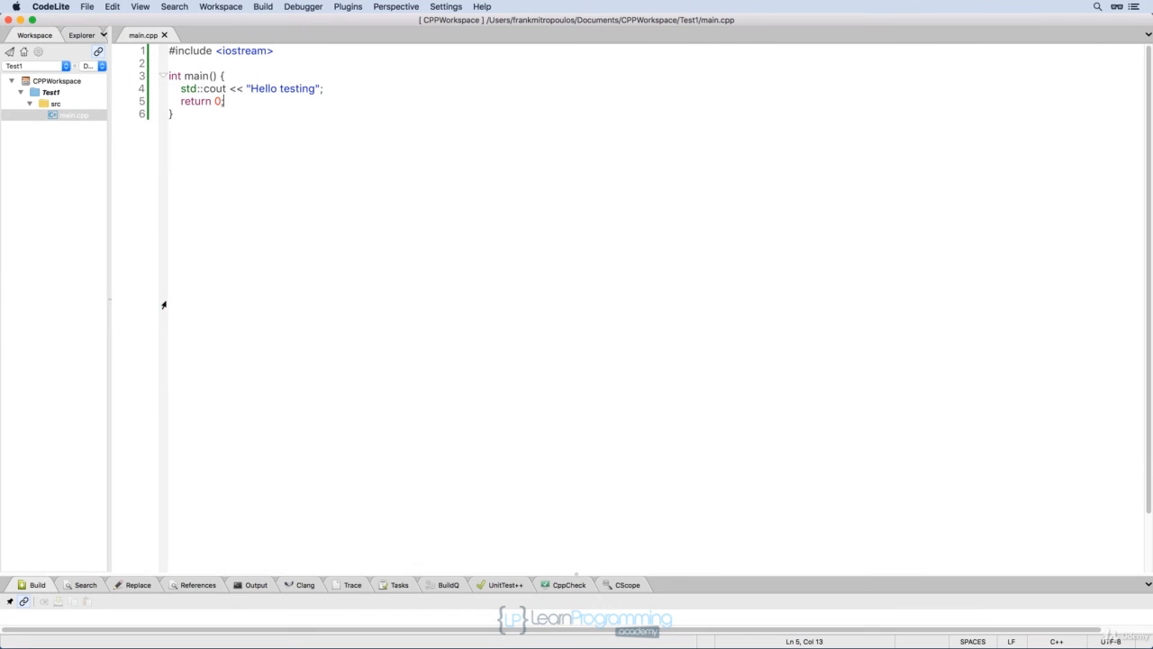
{"action": "left_click", "coordinate": [139, 7]}
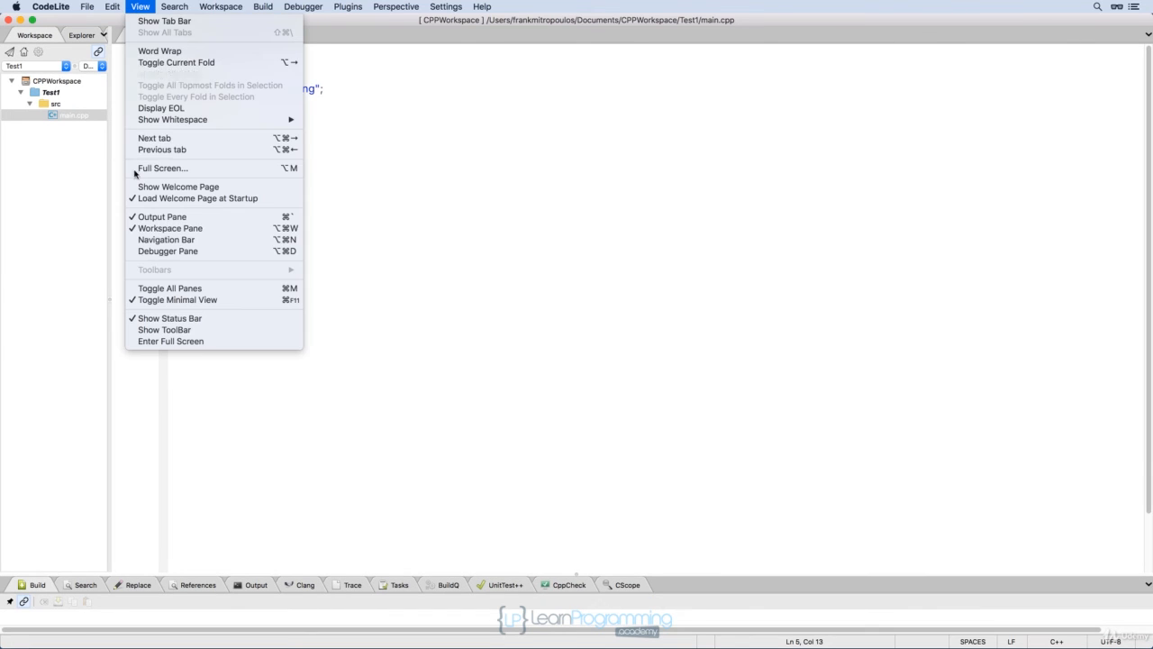
{"action": "left_click", "coordinate": [140, 300]}
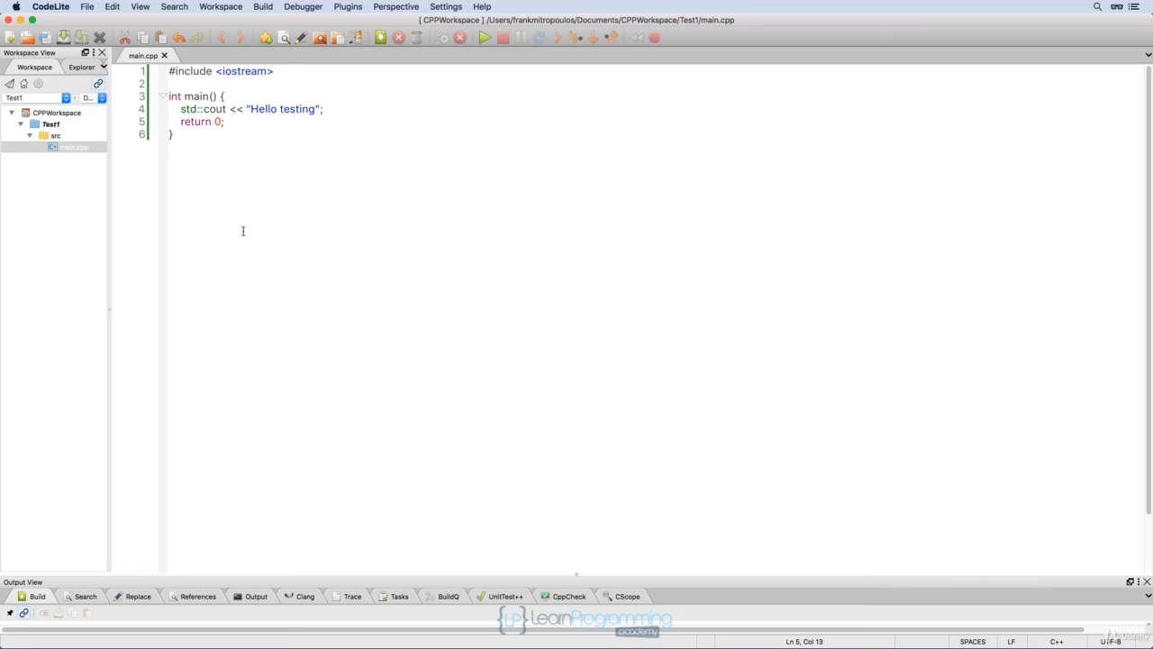
{"action": "left_click", "coordinate": [140, 6]}
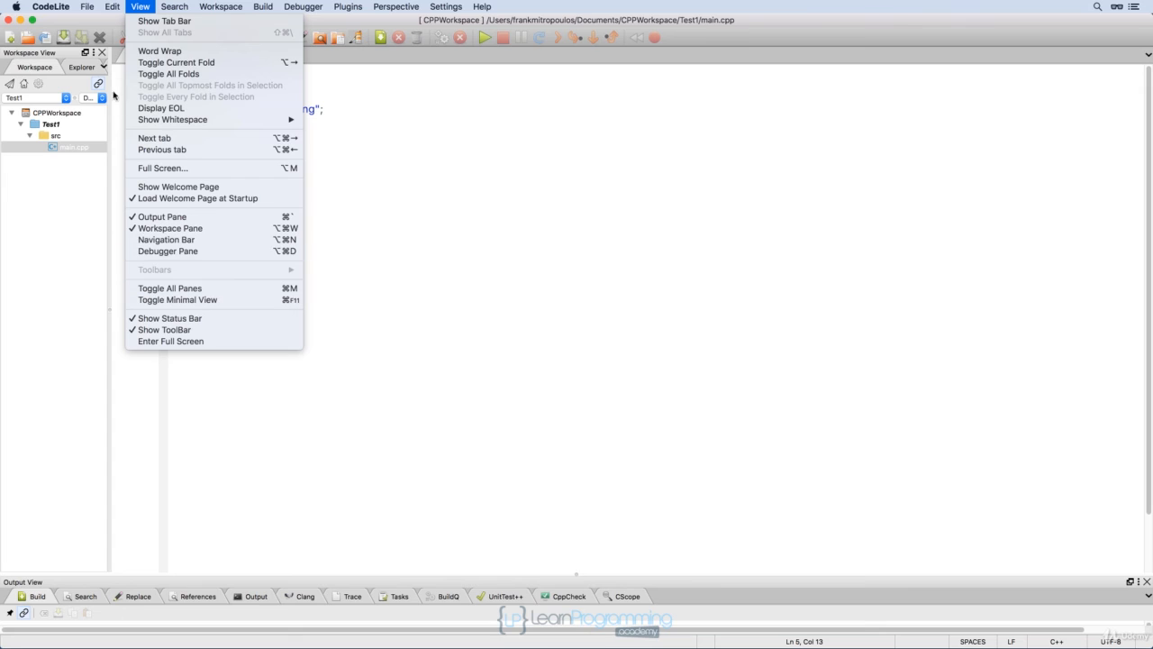
{"action": "left_click", "coordinate": [150, 299]}
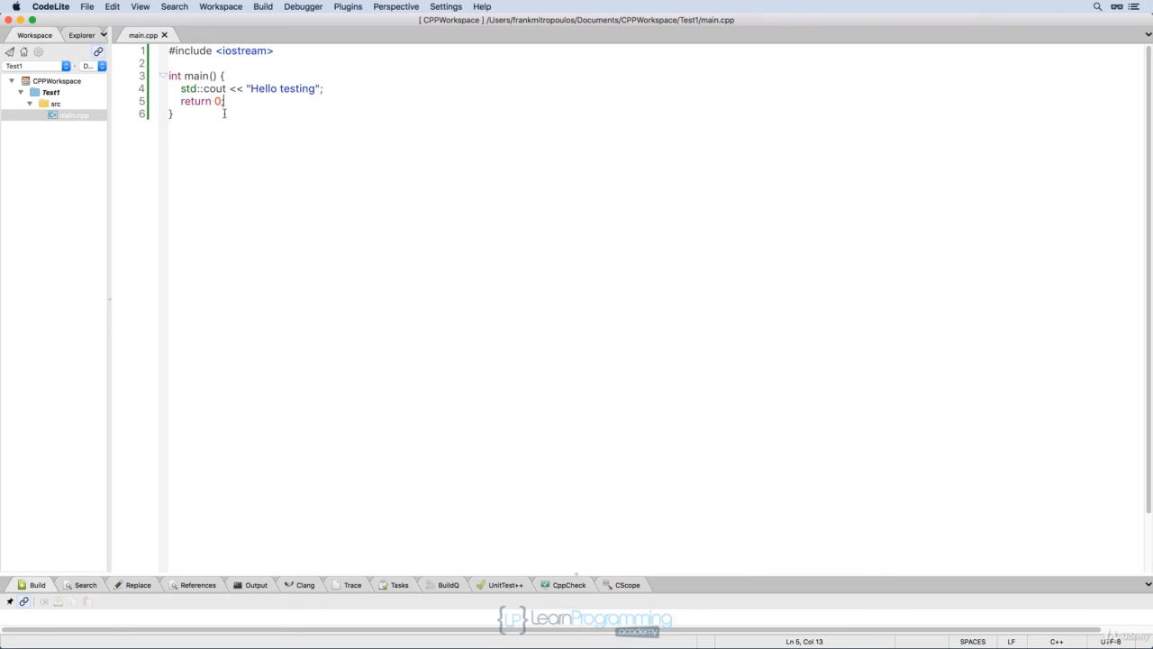
Clean the Test1 project.
{"action": "left_click", "coordinate": [263, 8]}
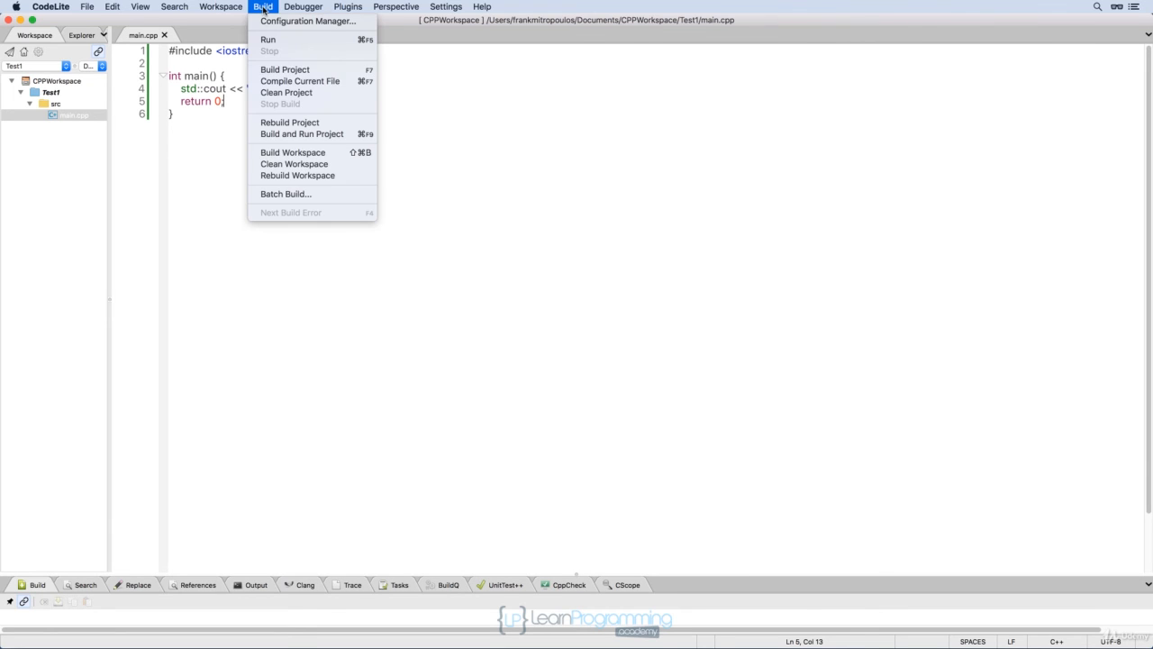
{"action": "left_click", "coordinate": [234, 330]}
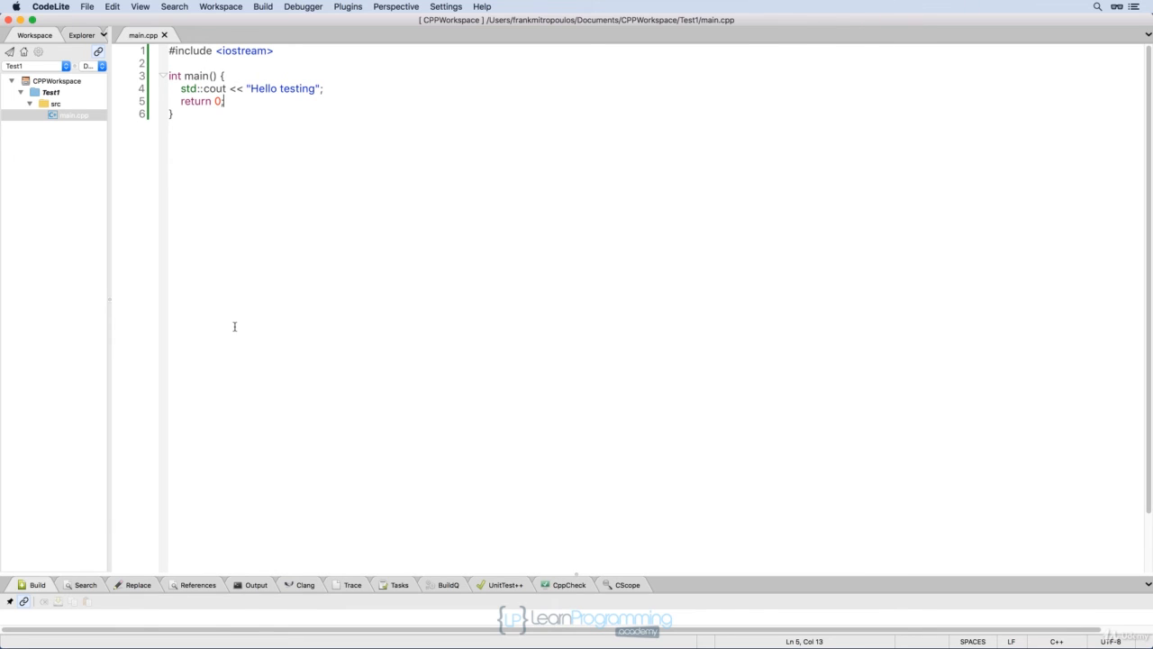
{"action": "left_click", "coordinate": [264, 7]}
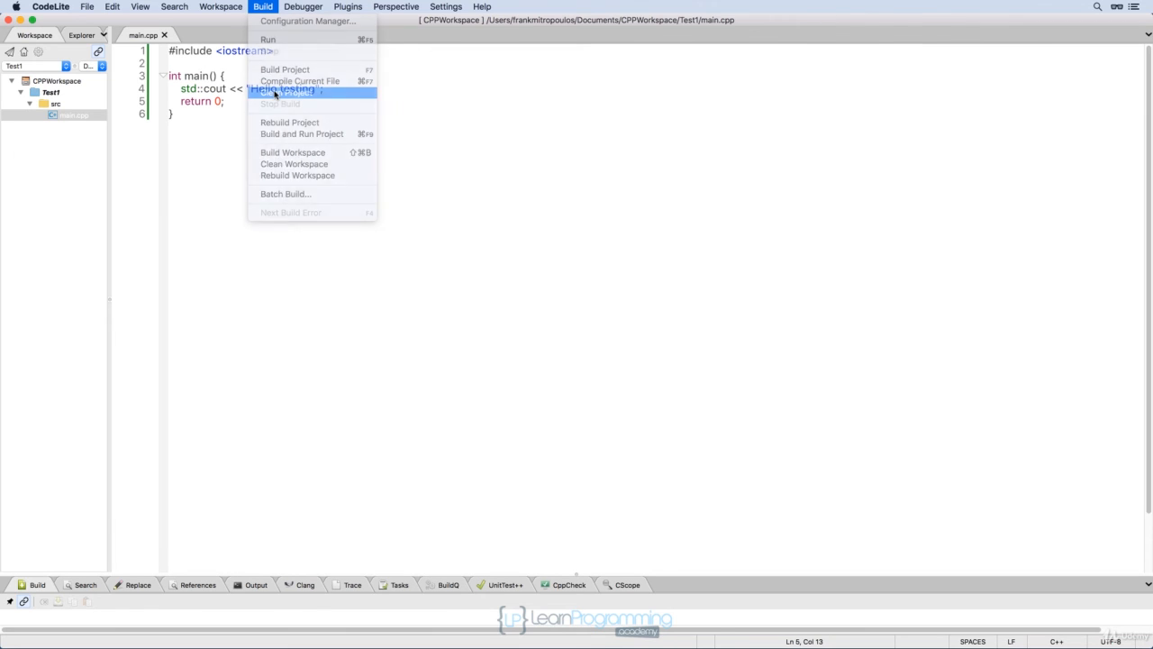
{"action": "left_click", "coordinate": [276, 93]}
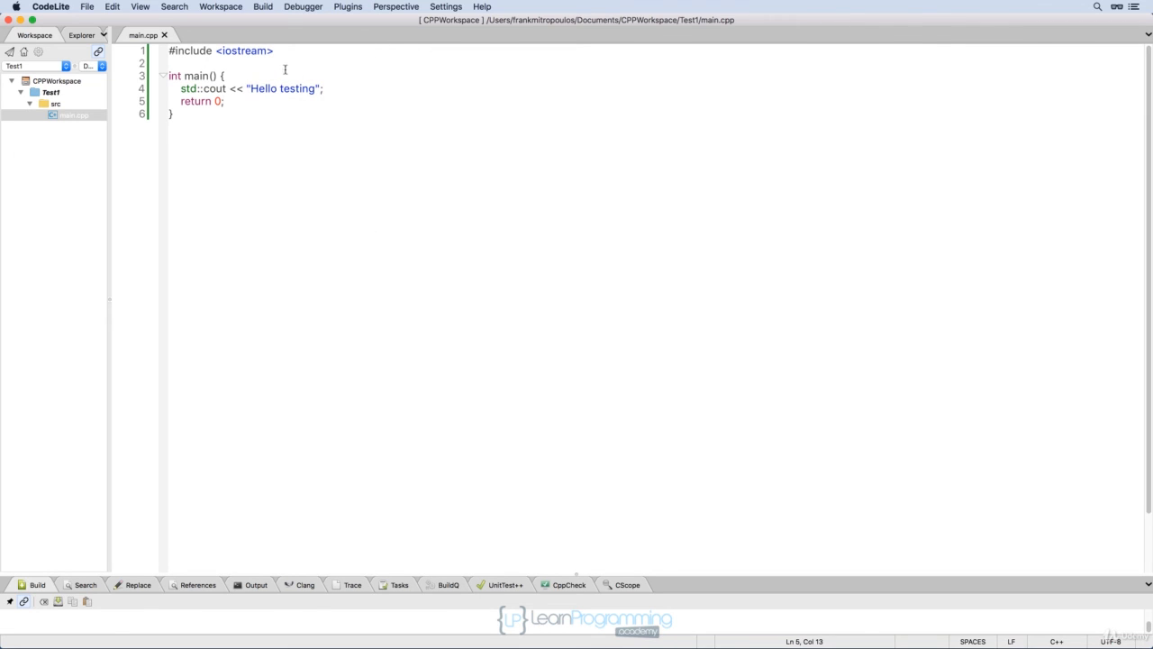
Build and execute the project, then close the terminal window showing its output.
{"action": "left_click", "coordinate": [267, 7]}
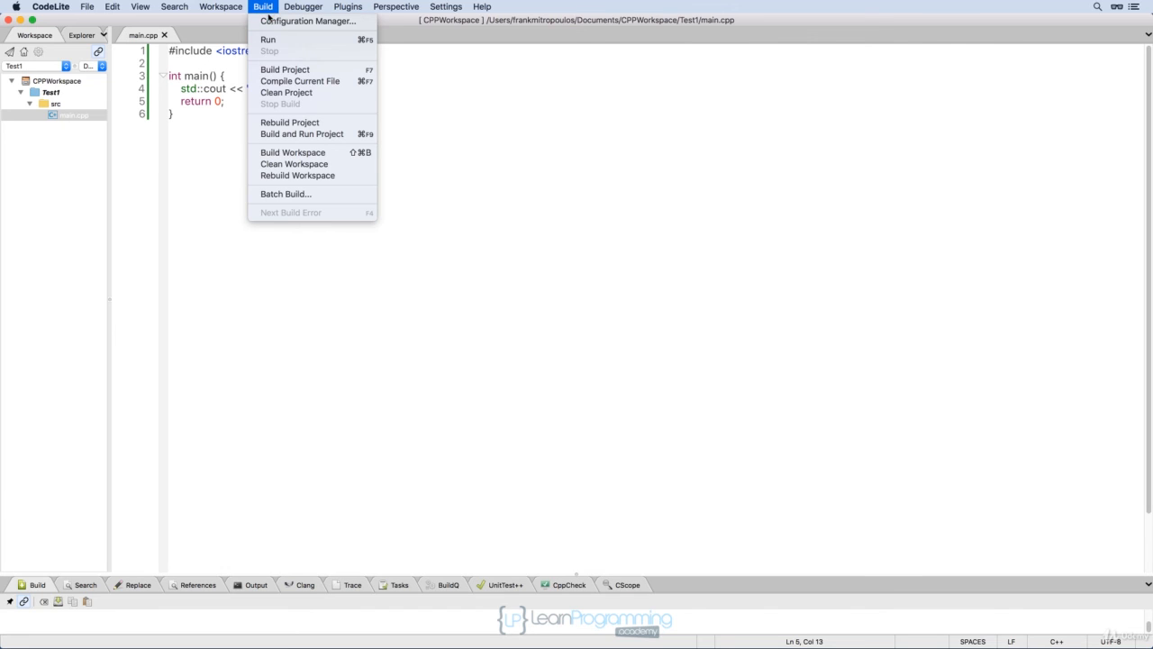
{"action": "left_click", "coordinate": [268, 41]}
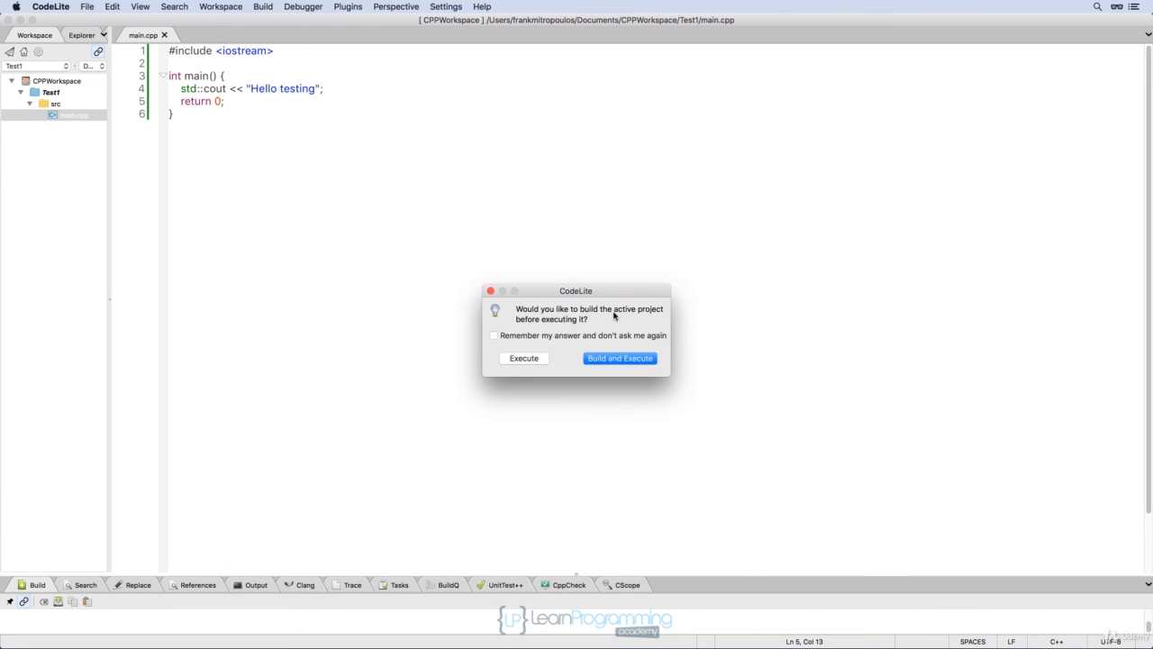
{"action": "left_click", "coordinate": [599, 359]}
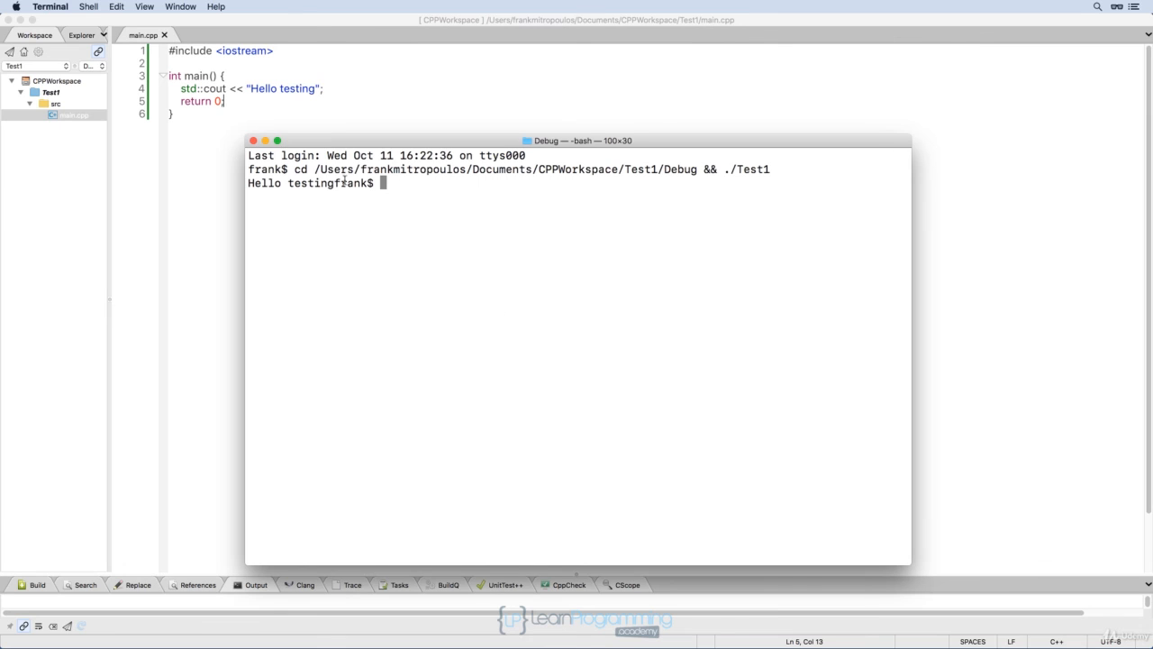
{"action": "left_click_drag", "start_coordinate": [334, 183], "coordinate": [247, 182]}
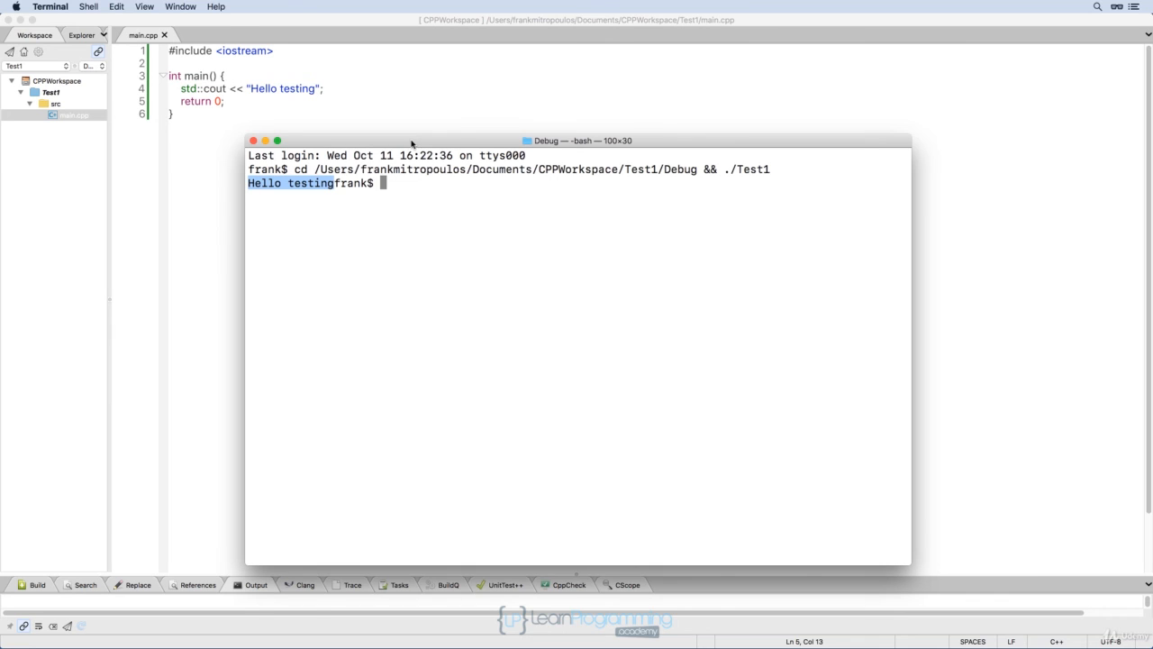
{"action": "left_click", "coordinate": [253, 140]}
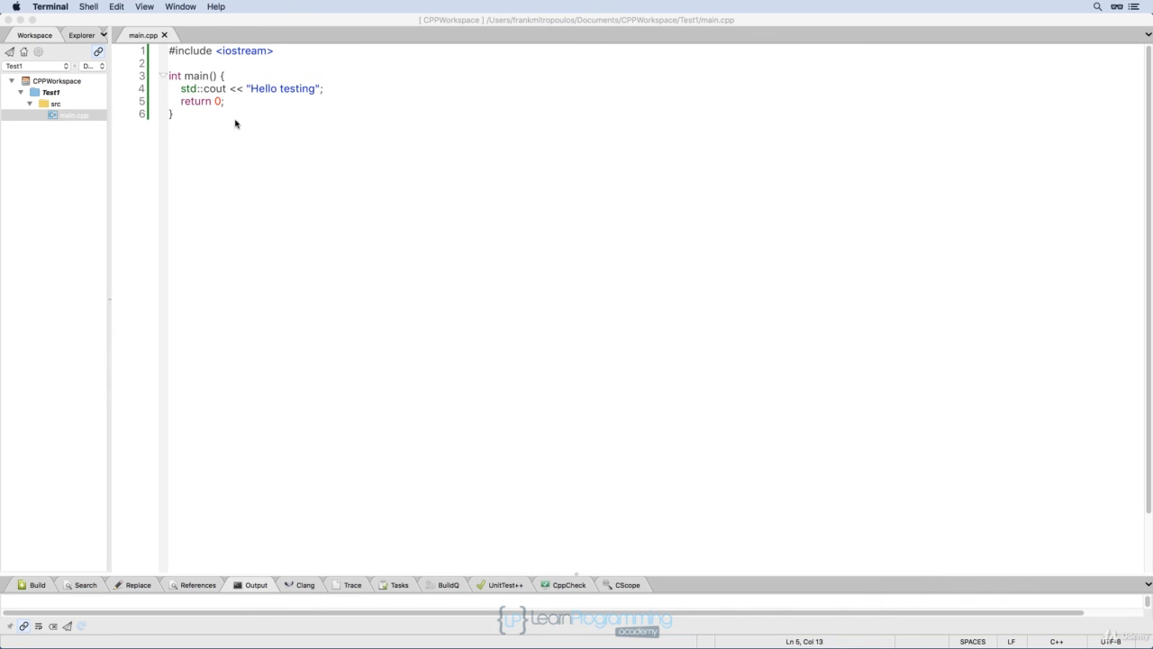
Delete the semicolon ending the std::cout line and save main.cpp.
{"action": "left_click", "coordinate": [329, 88]}
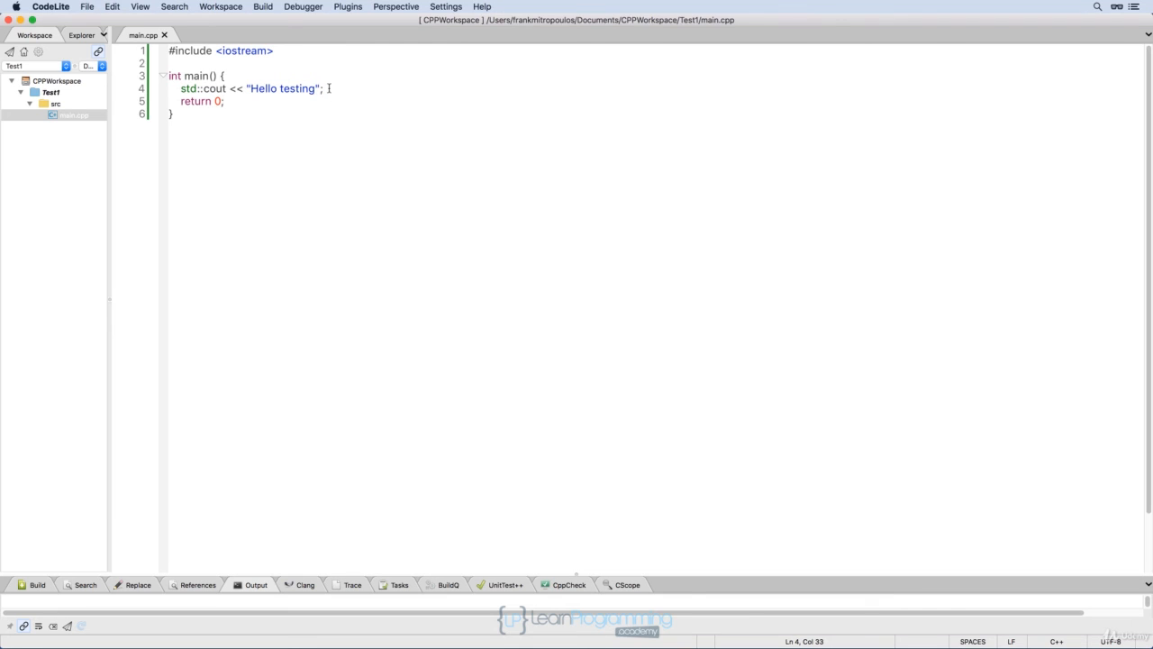
{"action": "key", "text": "BackSpace"}
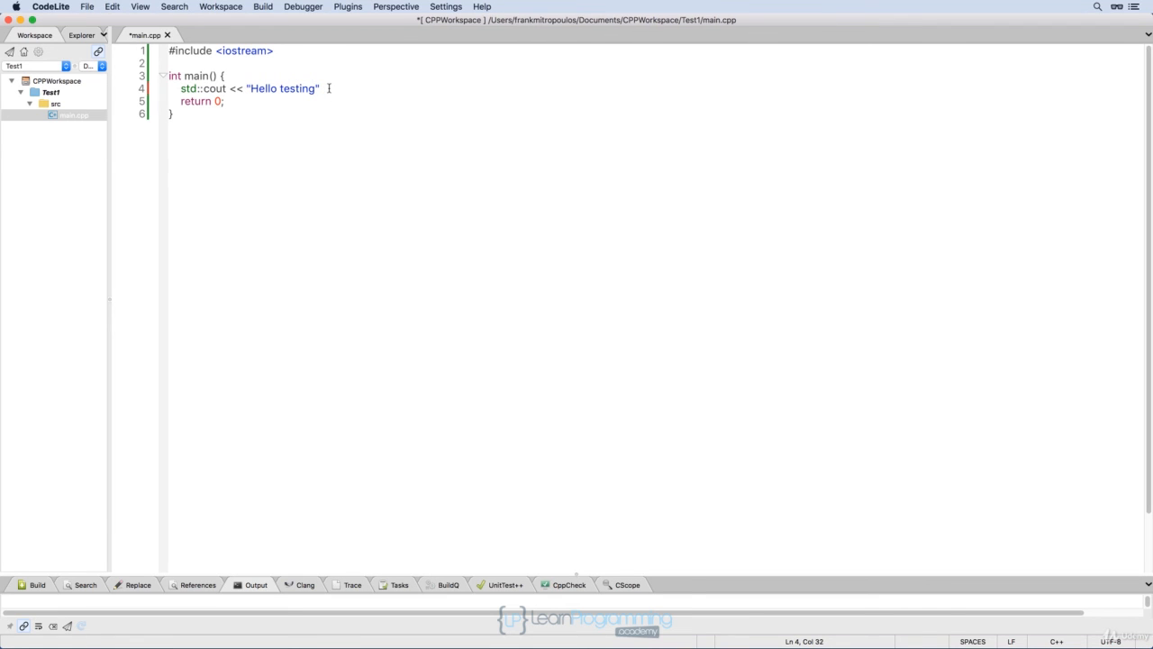
{"action": "key", "text": "super+s"}
Try to build and execute the project, enlarging the build output pane to read the result.
{"action": "left_click", "coordinate": [262, 6]}
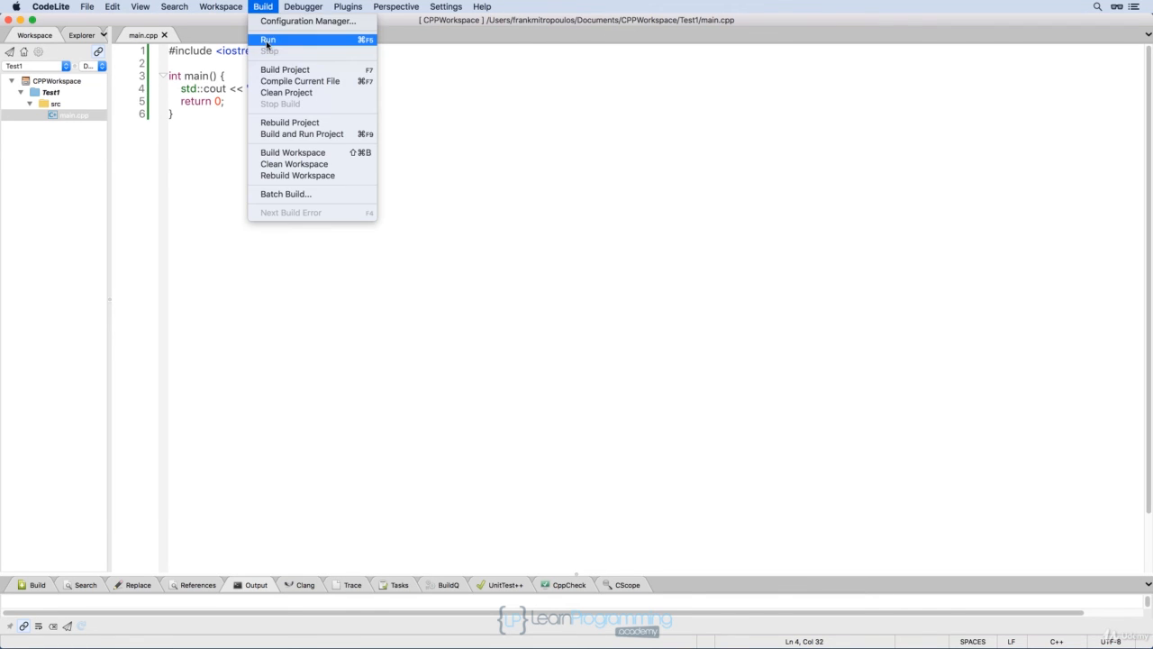
{"action": "left_click", "coordinate": [268, 41]}
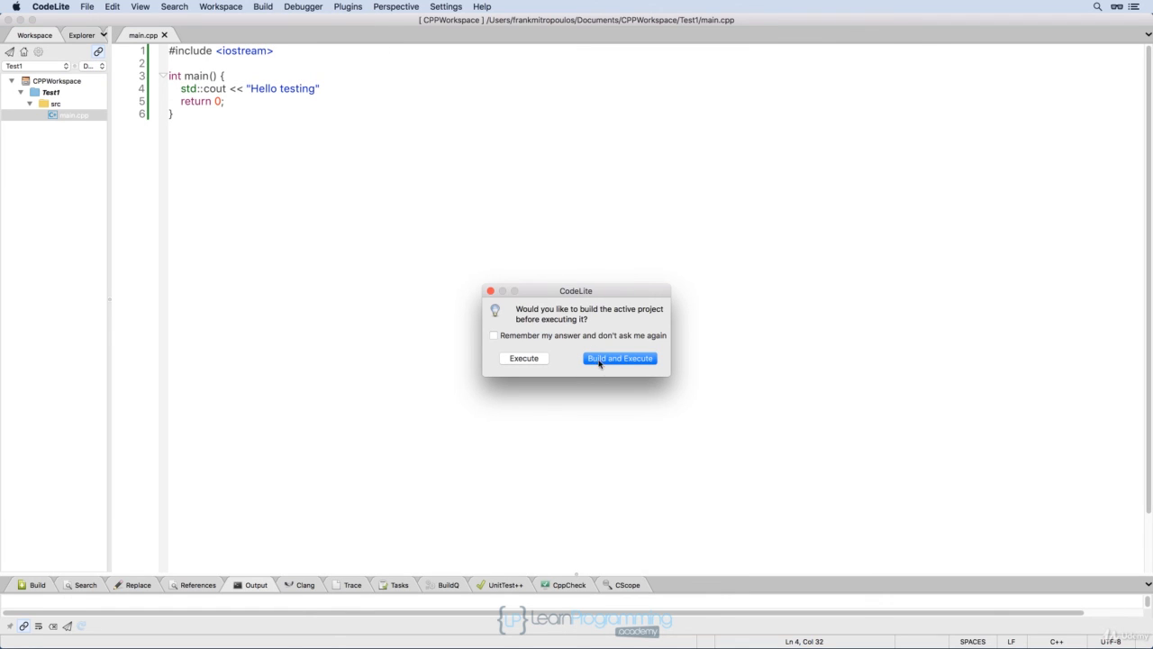
{"action": "left_click", "coordinate": [600, 360]}
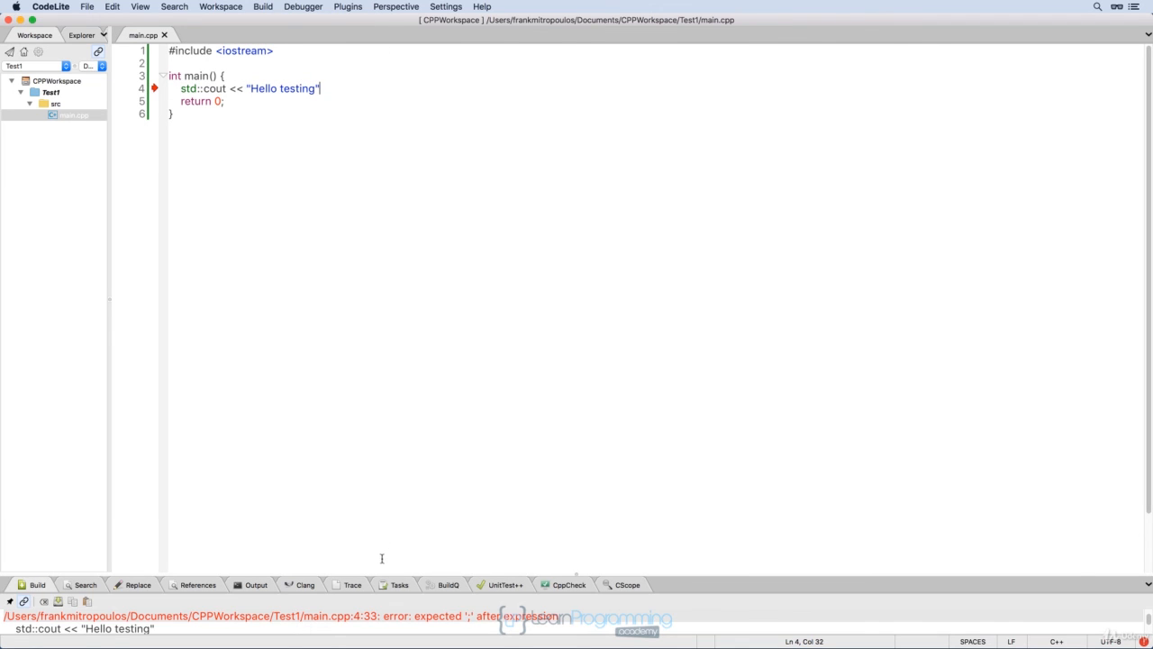
{"action": "left_click_drag", "start_coordinate": [374, 576], "coordinate": [371, 471]}
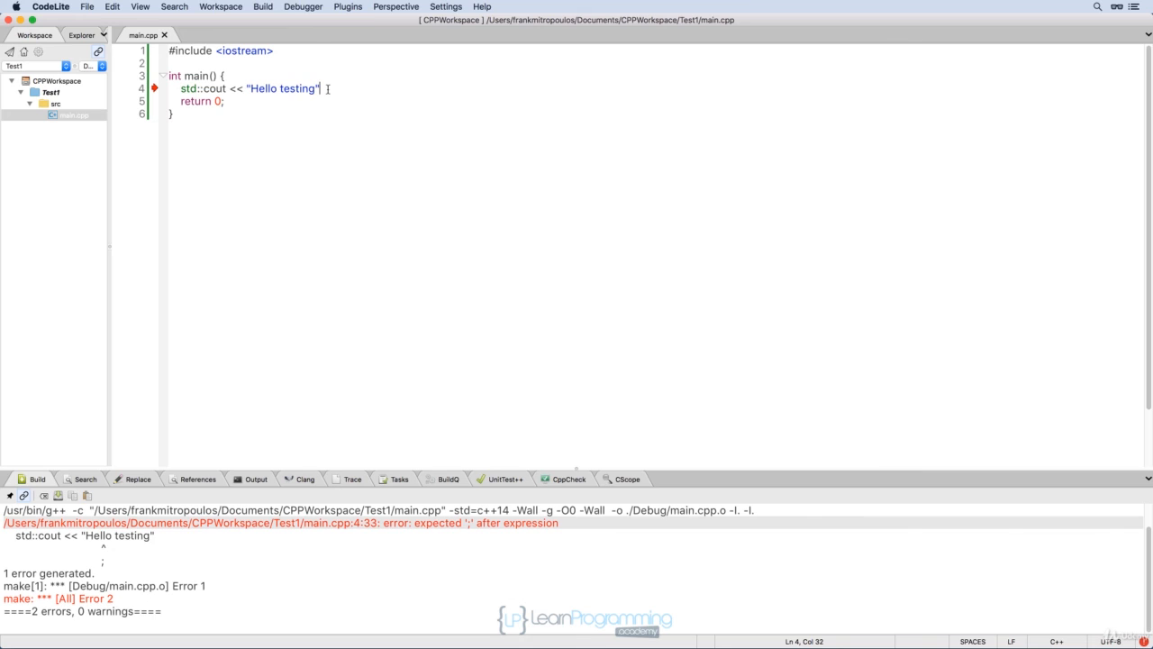
Restore the semicolon ending the std::cout line and save main.cpp.
{"action": "type", "text": ";"}
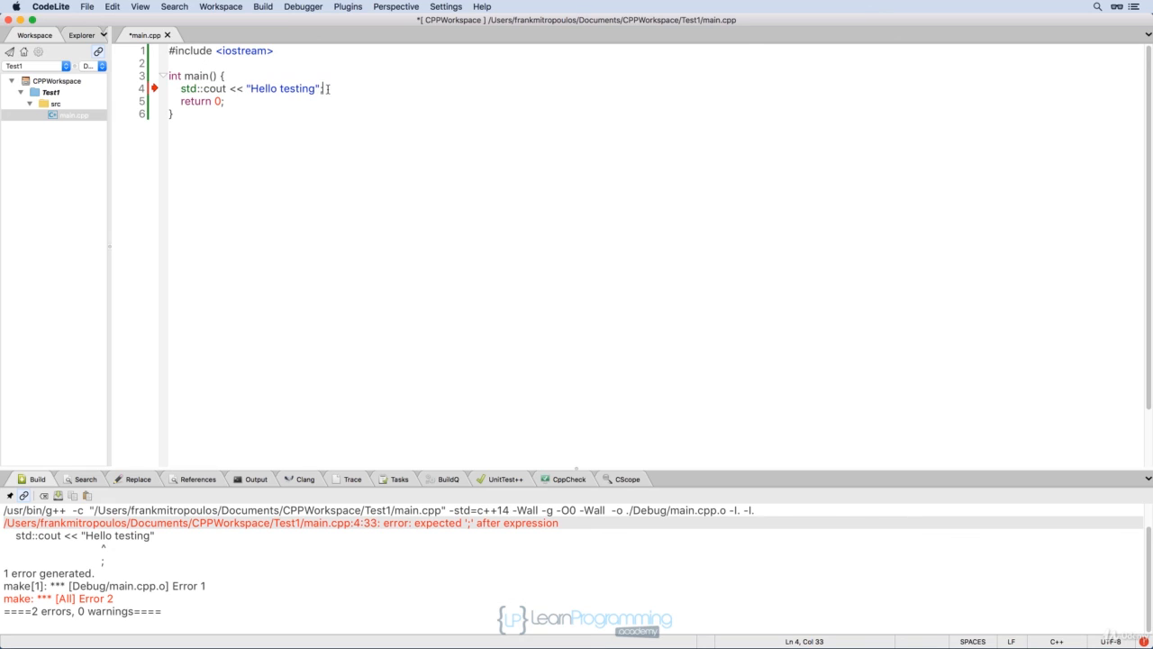
{"action": "left_click", "coordinate": [251, 88]}
{"action": "key", "text": "BackSpace"}
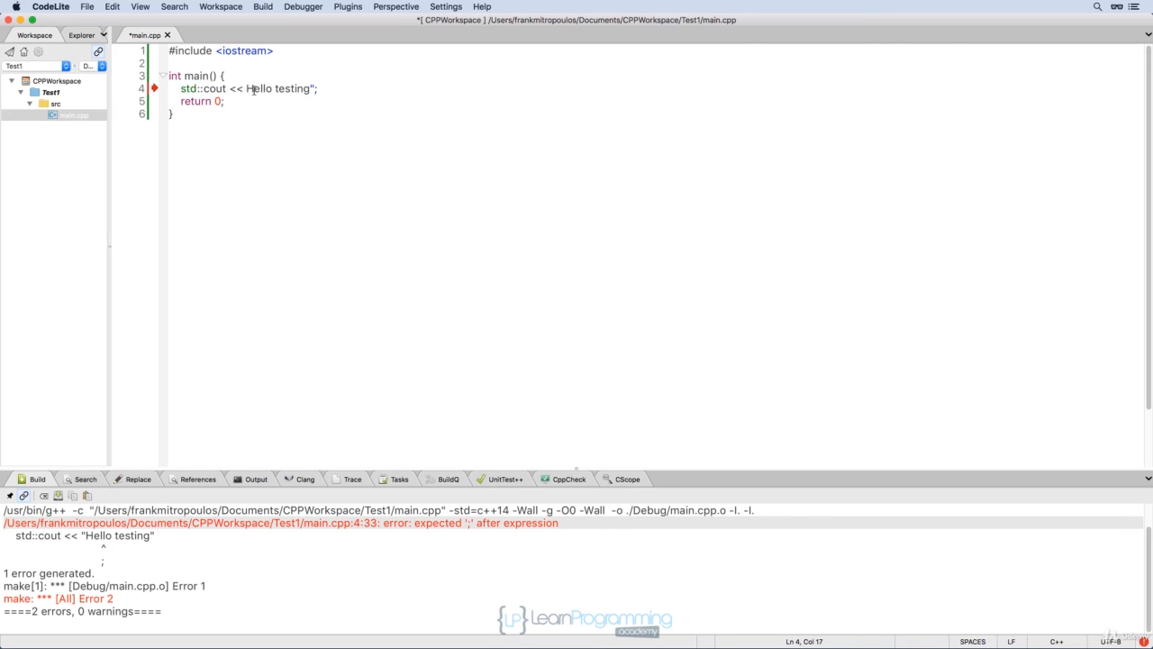
{"action": "type", "text": "\""}
{"action": "key", "text": "ctrl+s"}
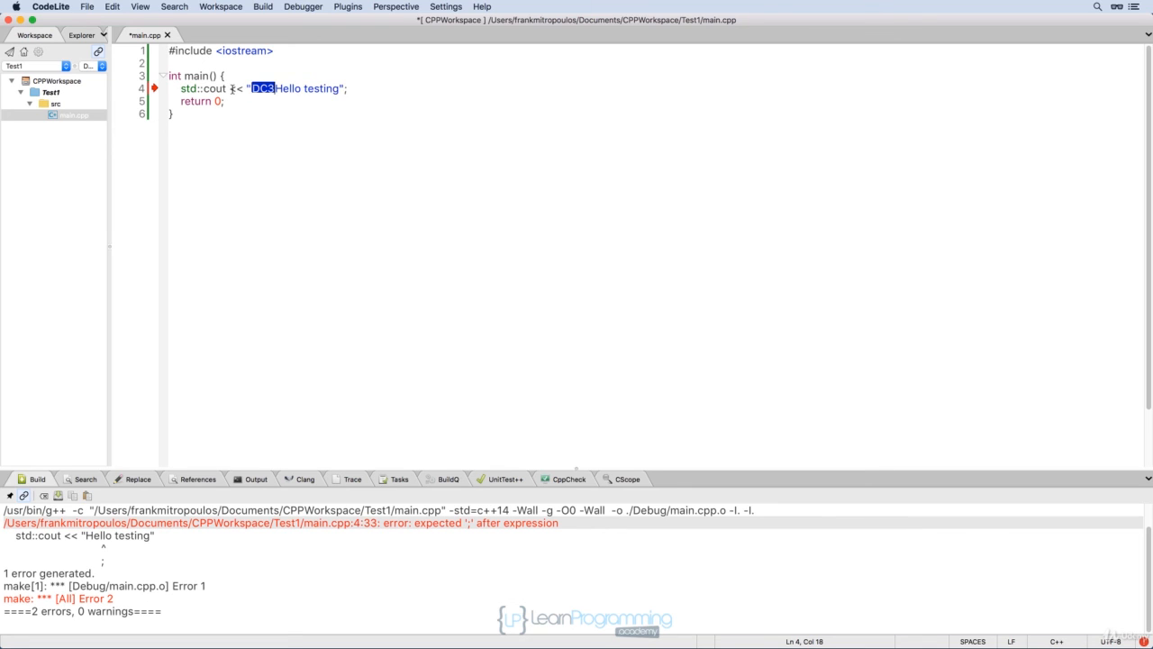
{"action": "key", "text": "BackSpace"}
{"action": "key", "text": "super+s"}
Build and execute the Test1 project again.
{"action": "left_click", "coordinate": [263, 6]}
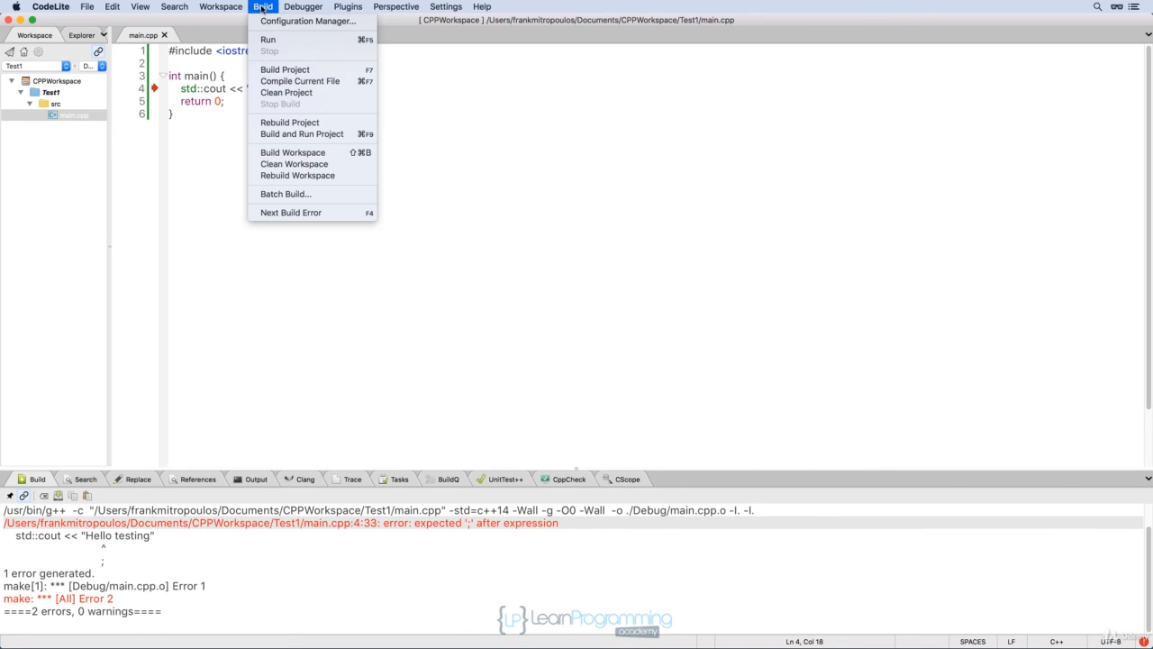
{"action": "left_click", "coordinate": [268, 39]}
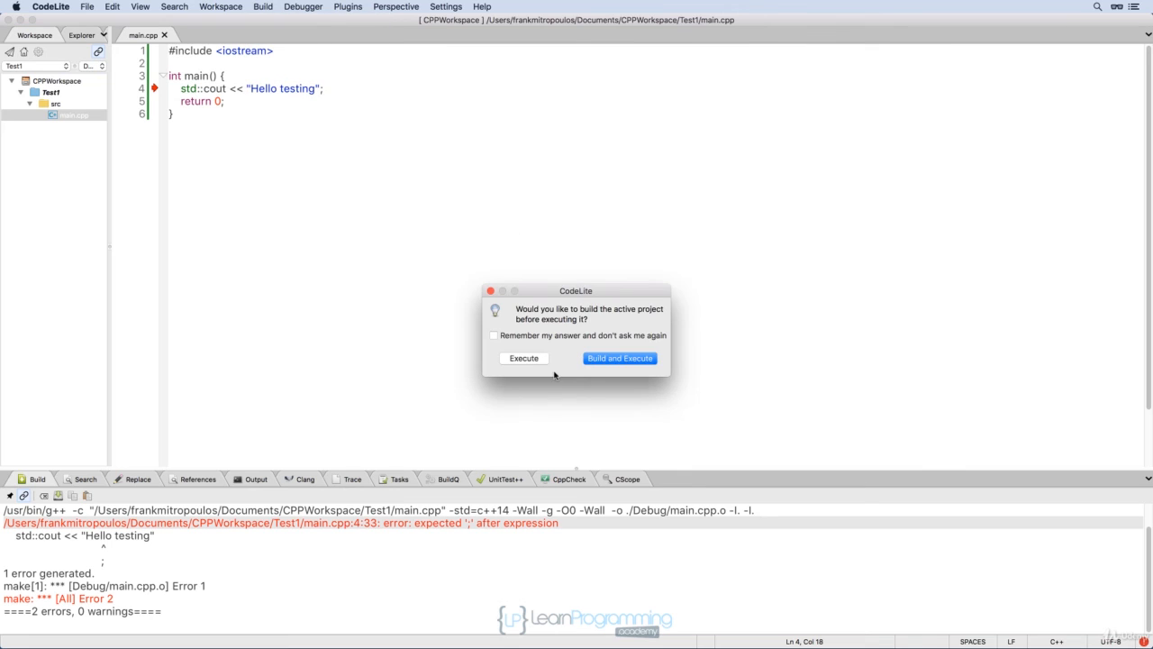
{"action": "left_click", "coordinate": [620, 359]}
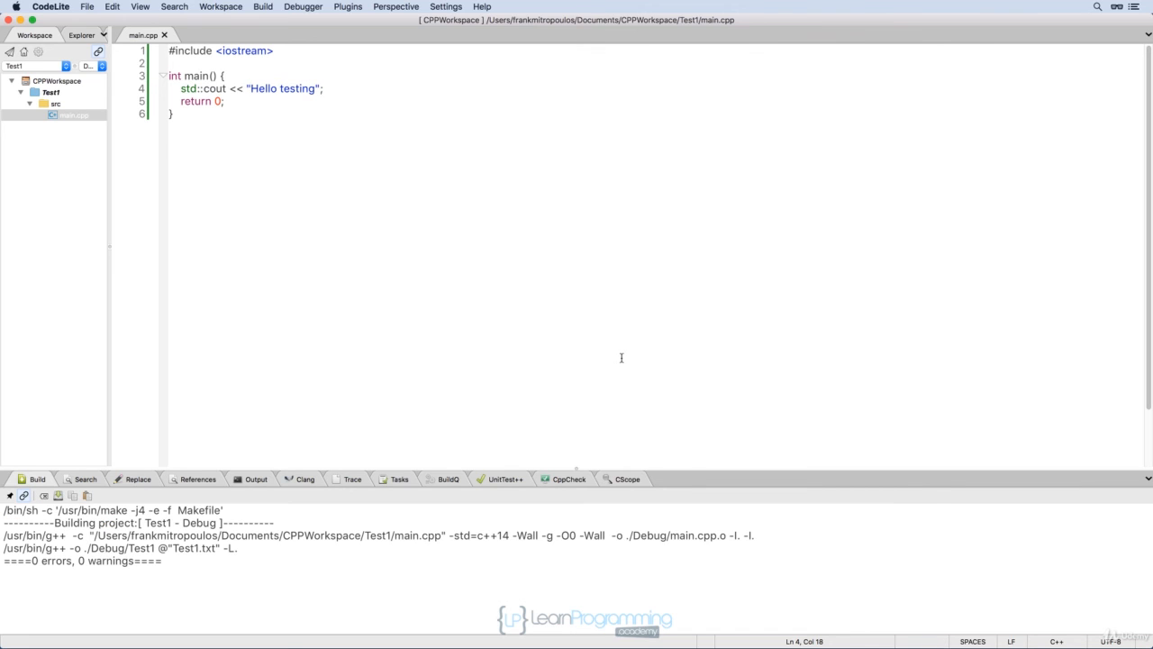